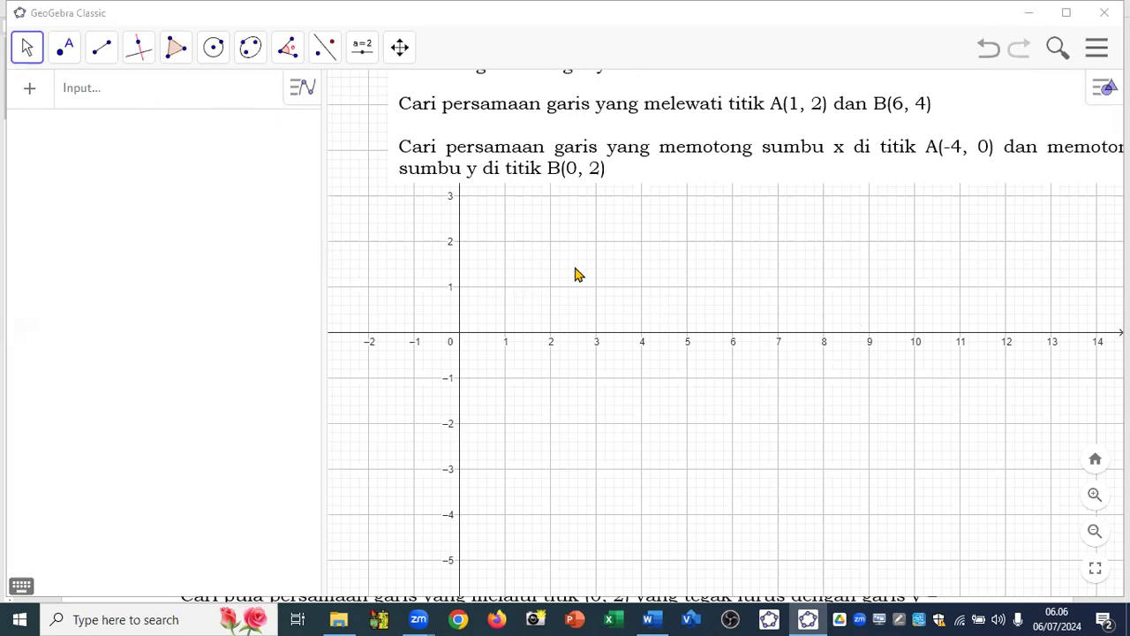
- Reposition the exercise text and the coordinate axes so the text sits in the upper area, to the right of the y-axis
{"action": "left_click_drag", "start_coordinate": [592, 169], "coordinate": [590, 254]}
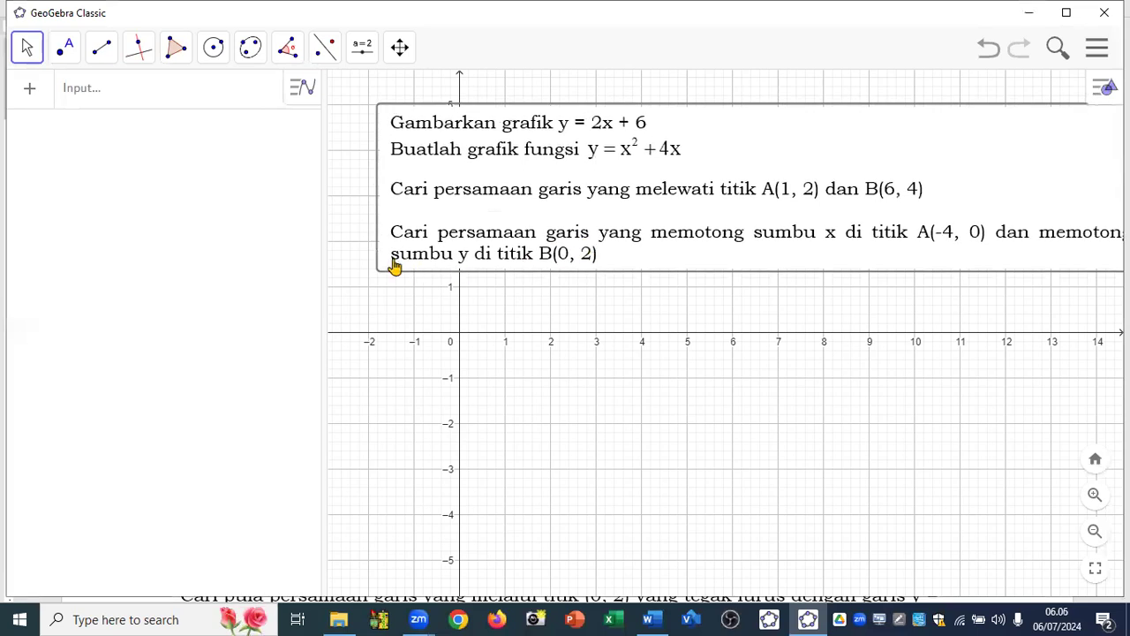
{"action": "left_click_drag", "start_coordinate": [444, 229], "coordinate": [448, 232]}
{"action": "left_click_drag", "start_coordinate": [575, 381], "coordinate": [579, 459]}
{"action": "left_click_drag", "start_coordinate": [603, 279], "coordinate": [690, 187]}
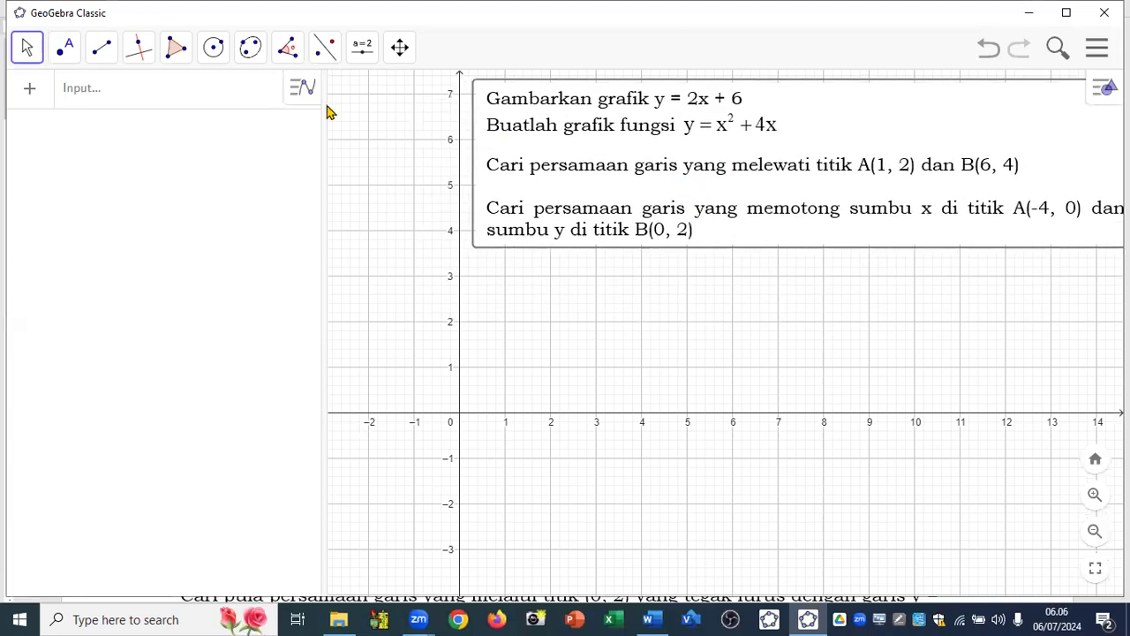
- Graph the line y = 2x + 6 and move the exercise text to the right, clear of it
{"action": "left_click", "coordinate": [104, 93]}
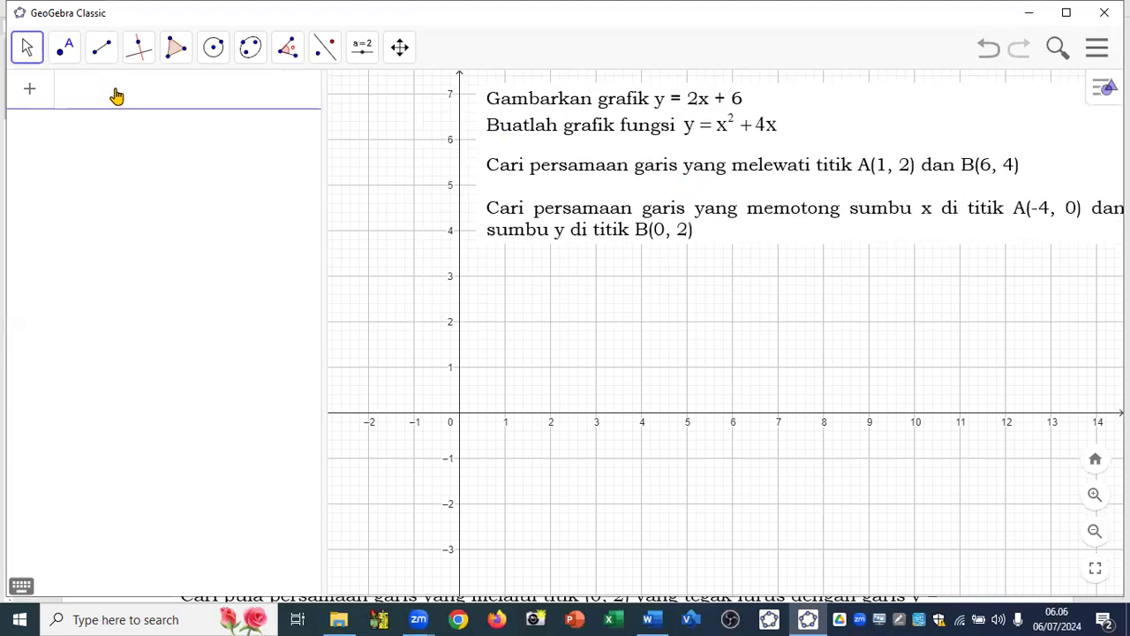
{"action": "type", "text": "y = "}
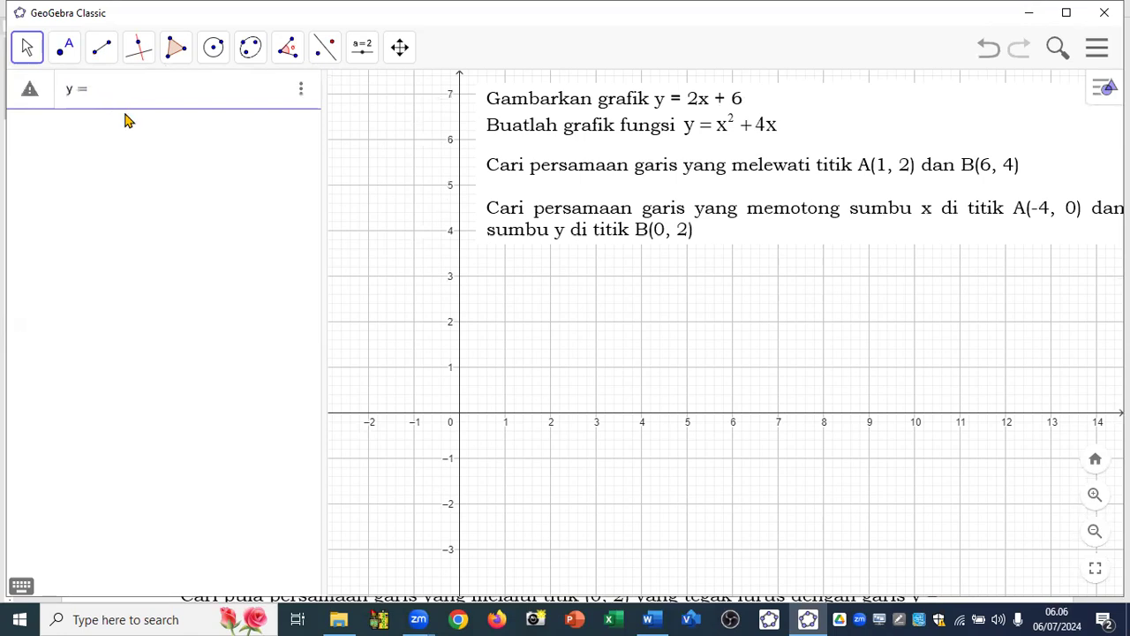
{"action": "type", "text": "x+"}
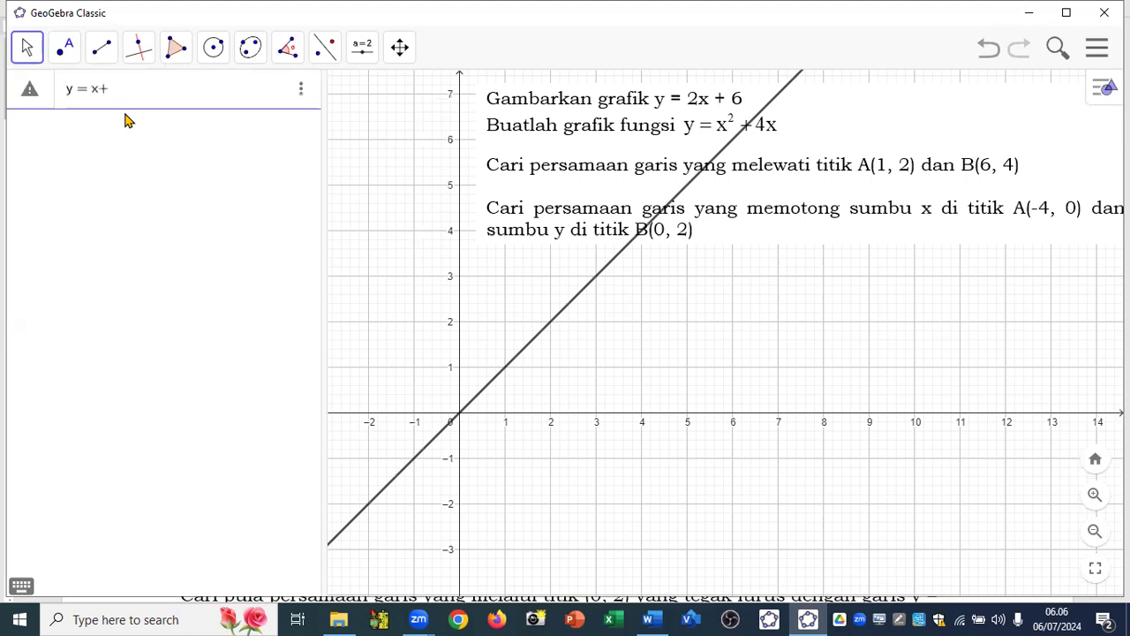
{"action": "type", "text": "2x+6"}
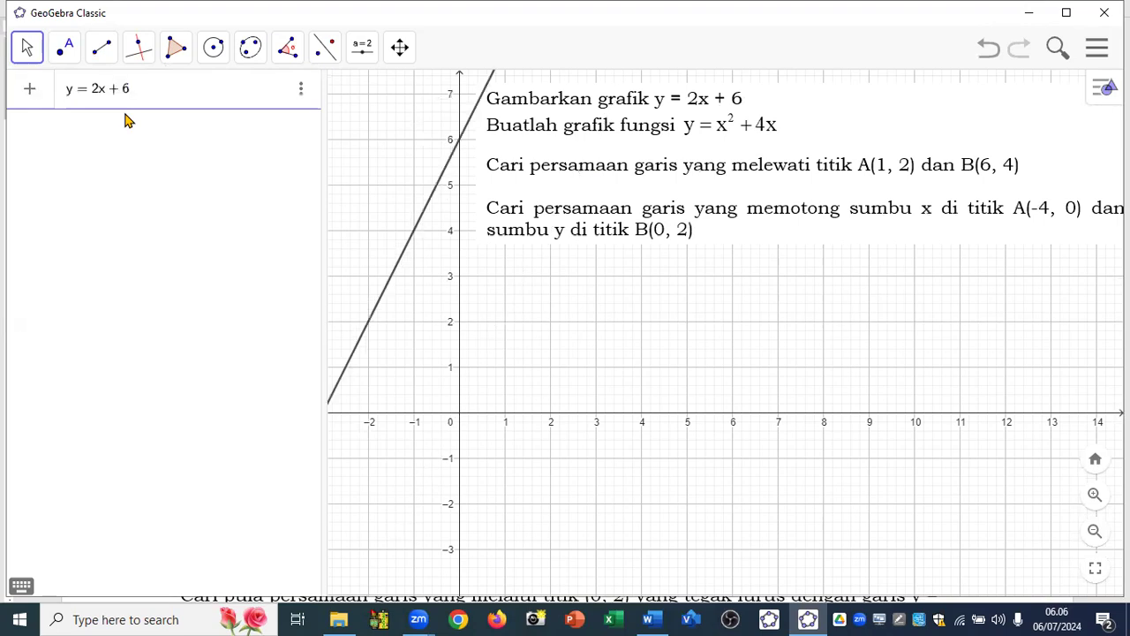
{"action": "key", "text": "Return"}
{"action": "left_click_drag", "start_coordinate": [535, 205], "coordinate": [719, 218]}
{"action": "left_click_drag", "start_coordinate": [466, 310], "coordinate": [495, 288]}
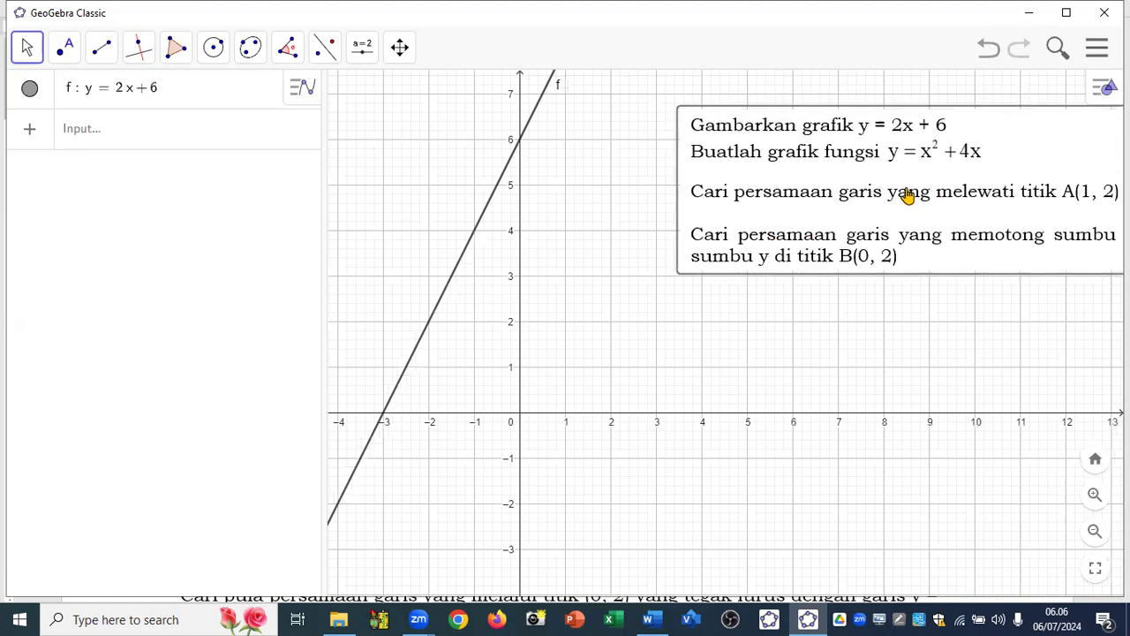
- Hide the line y = 2x + 6 and graph the parabola y = x² + 4x
{"action": "left_click", "coordinate": [220, 133]}
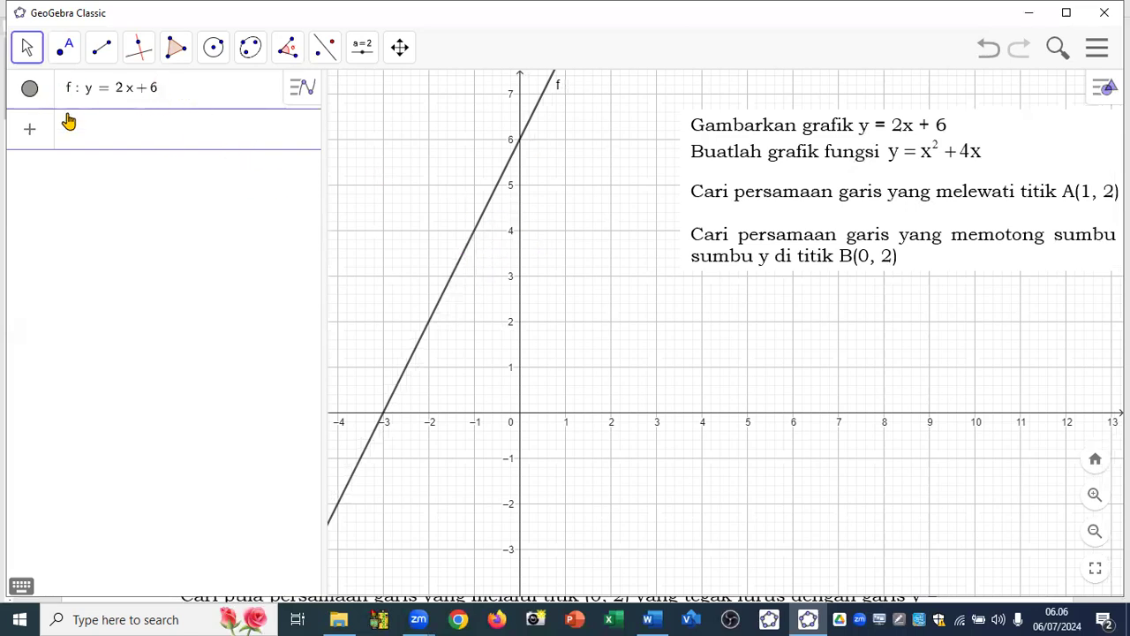
{"action": "left_click", "coordinate": [29, 88]}
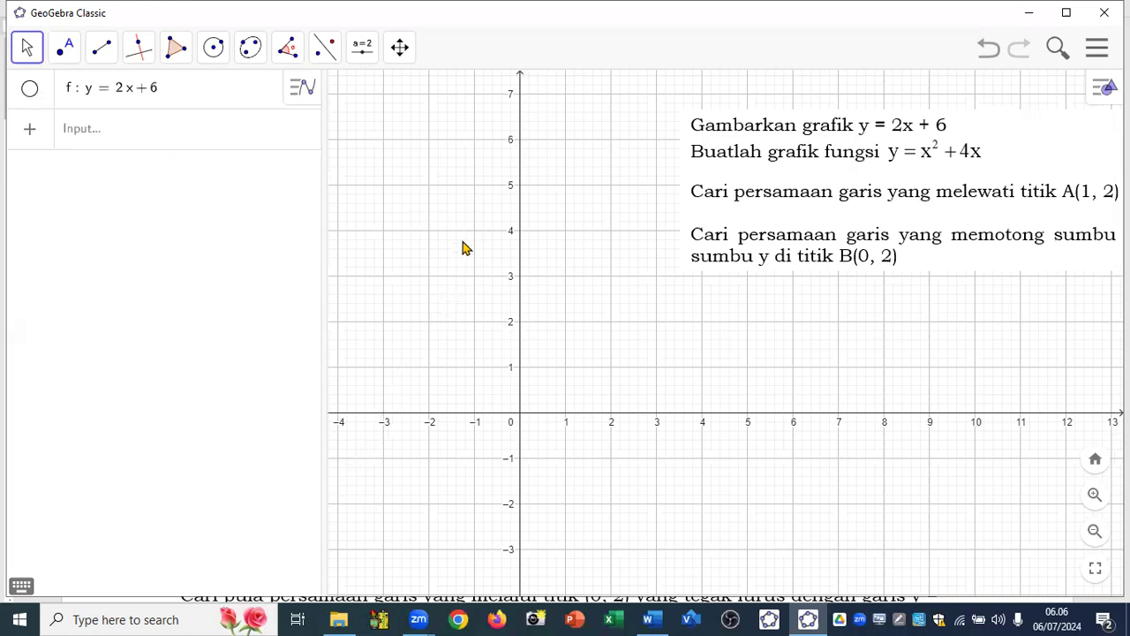
{"action": "left_click", "coordinate": [70, 132]}
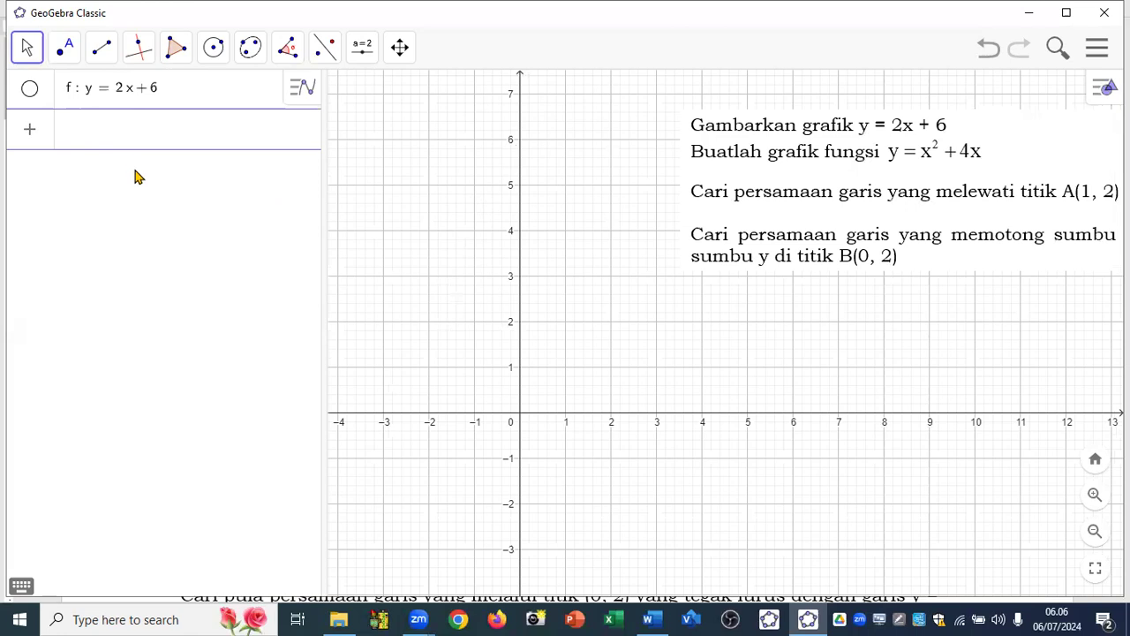
{"action": "type", "text": "y=x"}
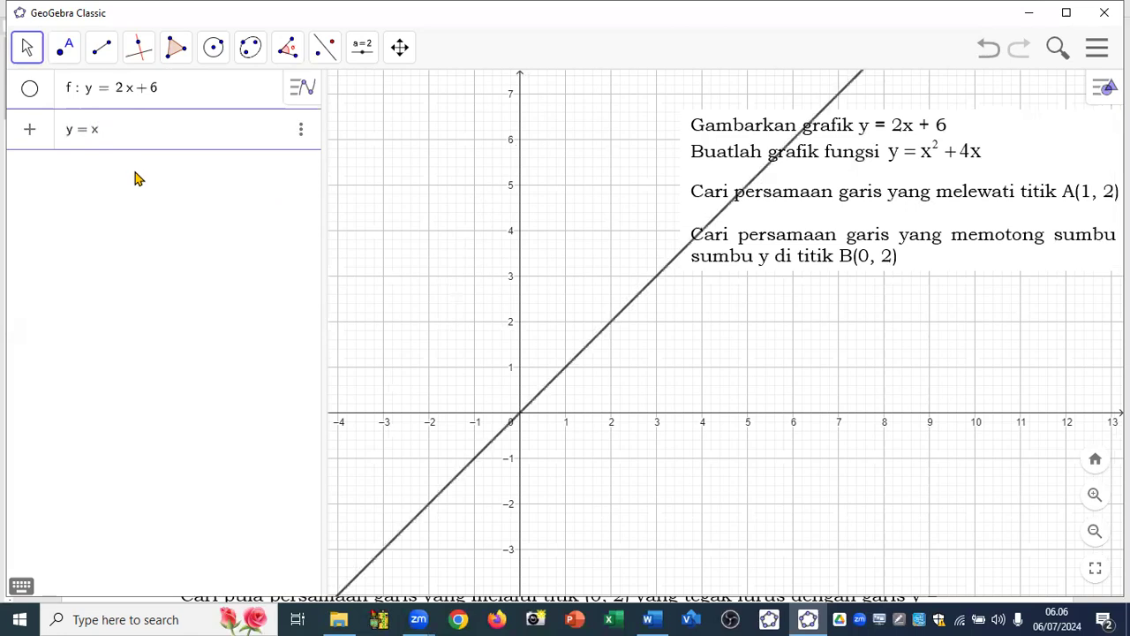
{"action": "type", "text": "^2"}
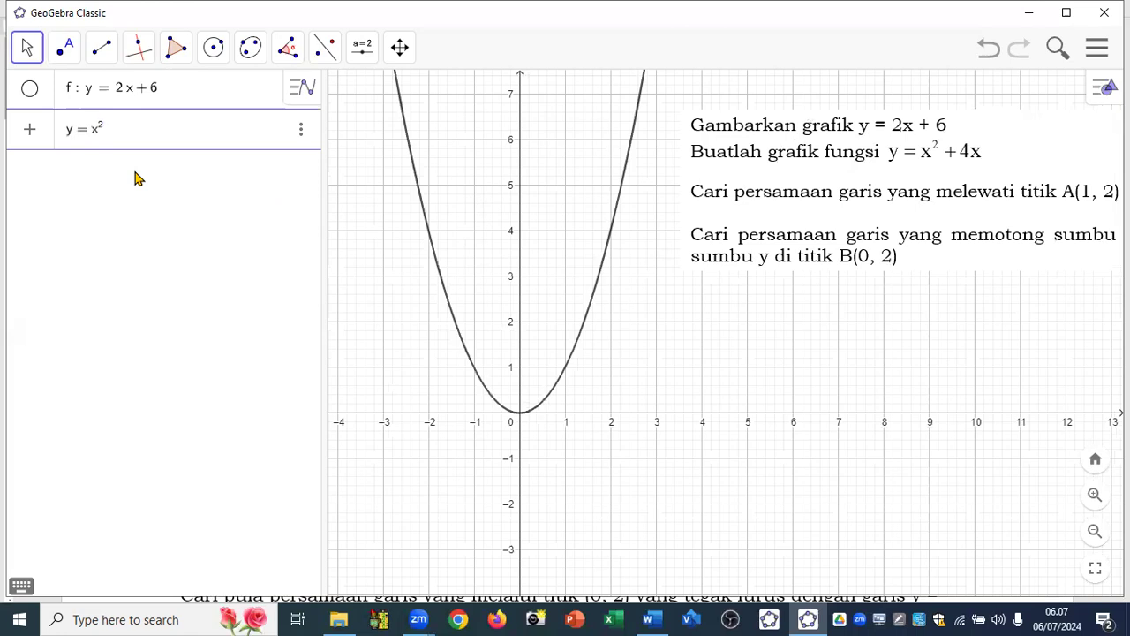
{"action": "type", "text": "+4x"}
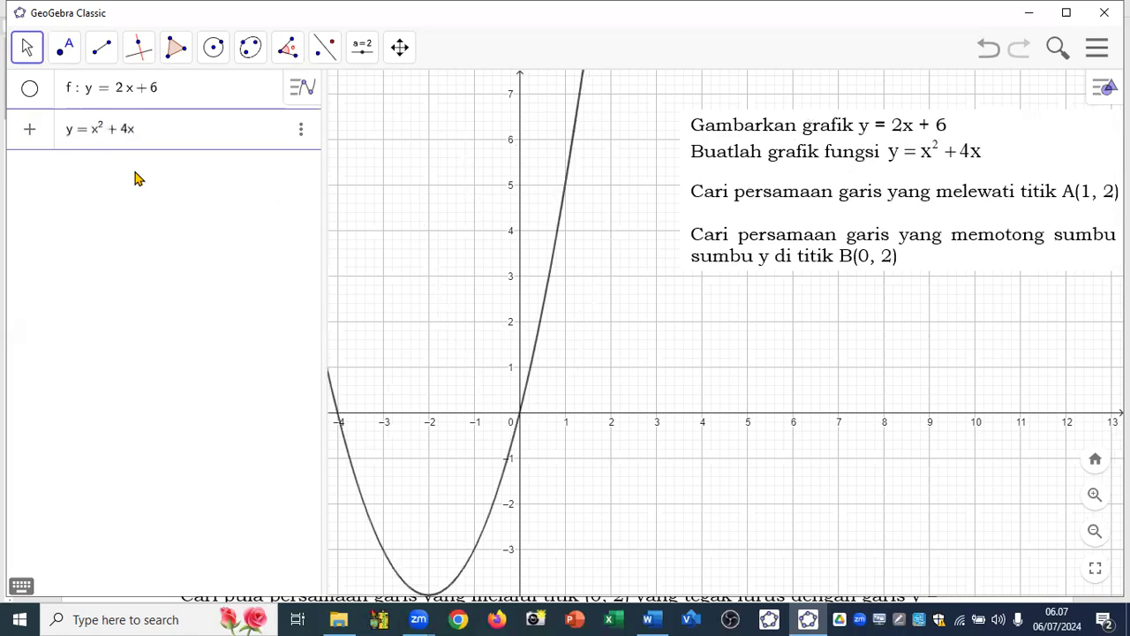
{"action": "key", "text": "Return"}
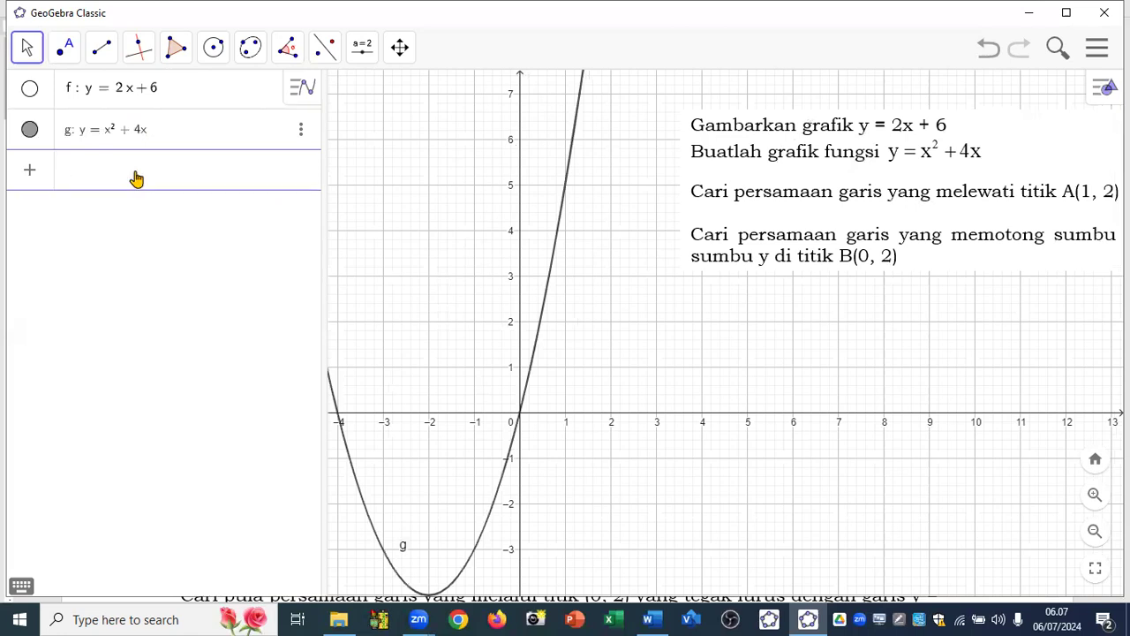
{"action": "left_click_drag", "start_coordinate": [345, 323], "coordinate": [501, 251]}
{"action": "left_click_drag", "start_coordinate": [557, 347], "coordinate": [468, 305]}
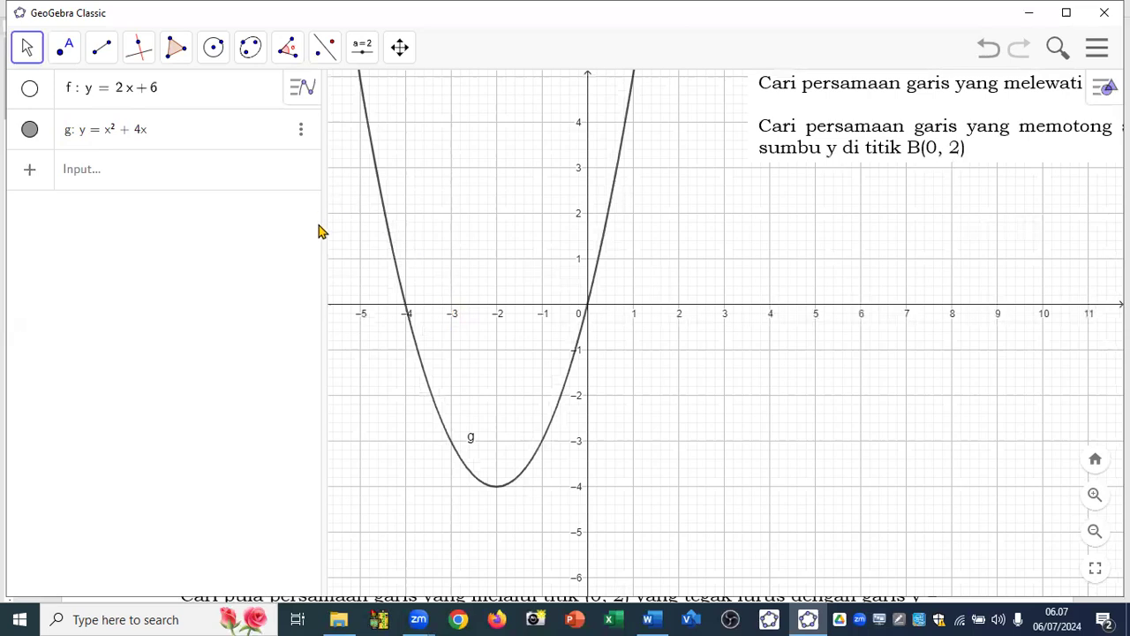
- Hide the parabola and reposition the exercise text above the first quadrant, leaving the area up to y = 4 clear
{"action": "left_click", "coordinate": [29, 131]}
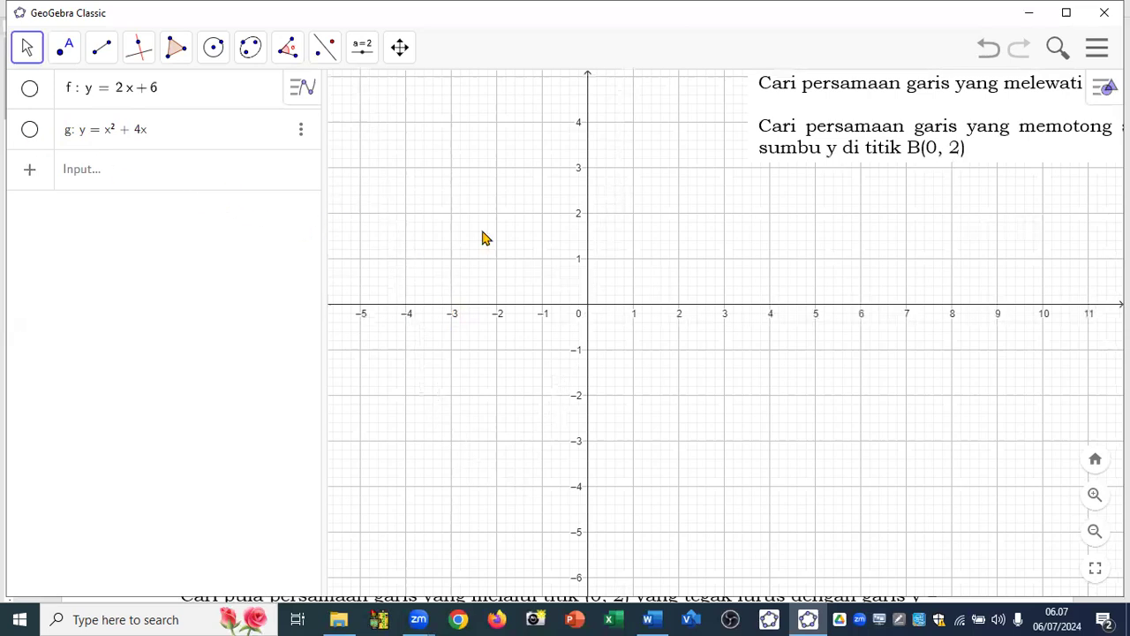
{"action": "left_click_drag", "start_coordinate": [853, 156], "coordinate": [587, 246]}
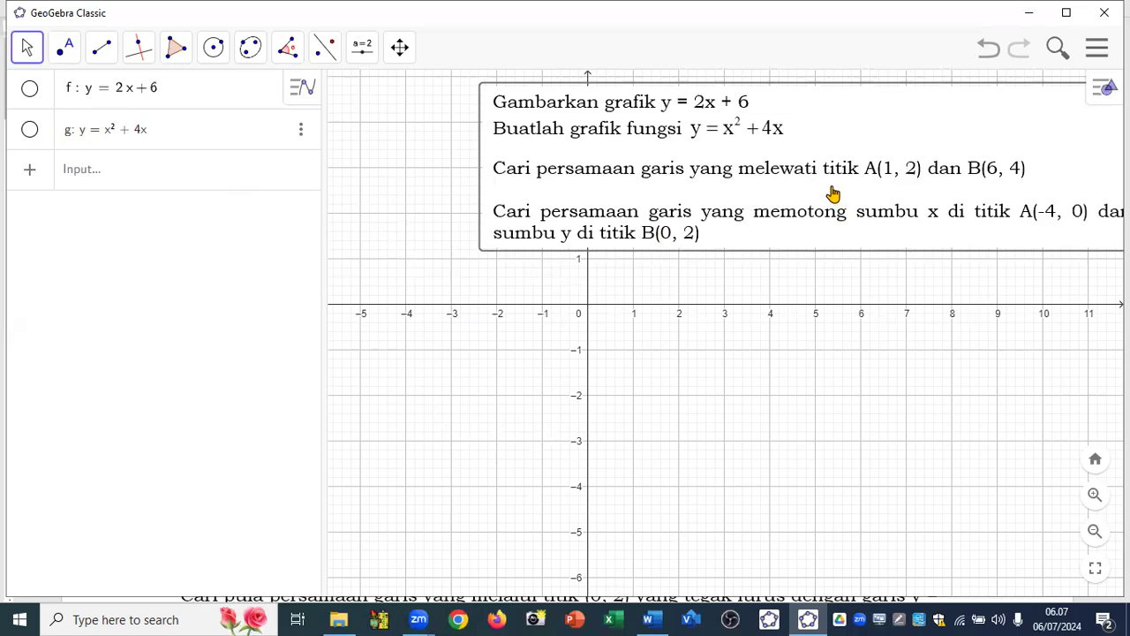
{"action": "left_click_drag", "start_coordinate": [834, 194], "coordinate": [810, 113]}
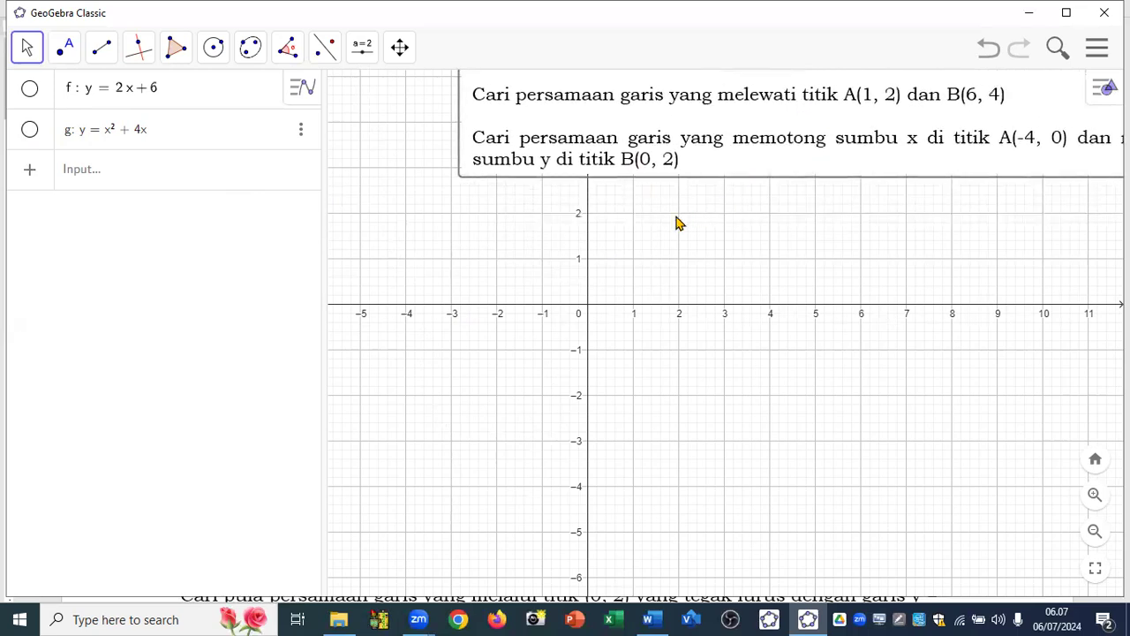
{"action": "left_click_drag", "start_coordinate": [606, 268], "coordinate": [522, 317]}
{"action": "left_click_drag", "start_coordinate": [621, 214], "coordinate": [660, 139]}
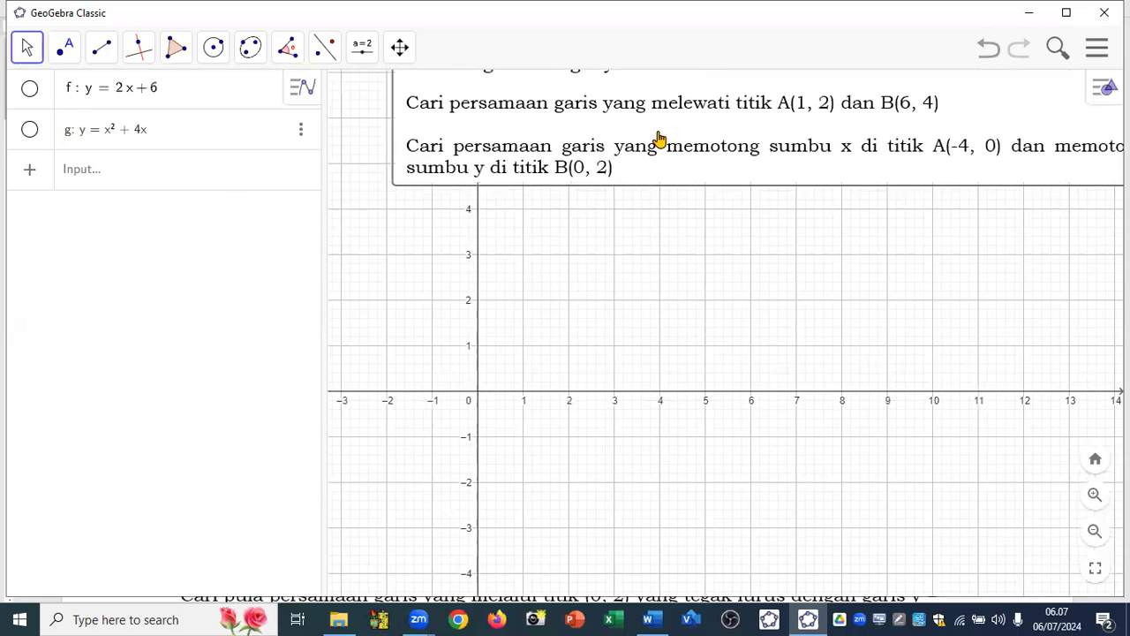
{"action": "left_click_drag", "start_coordinate": [630, 299], "coordinate": [594, 350]}
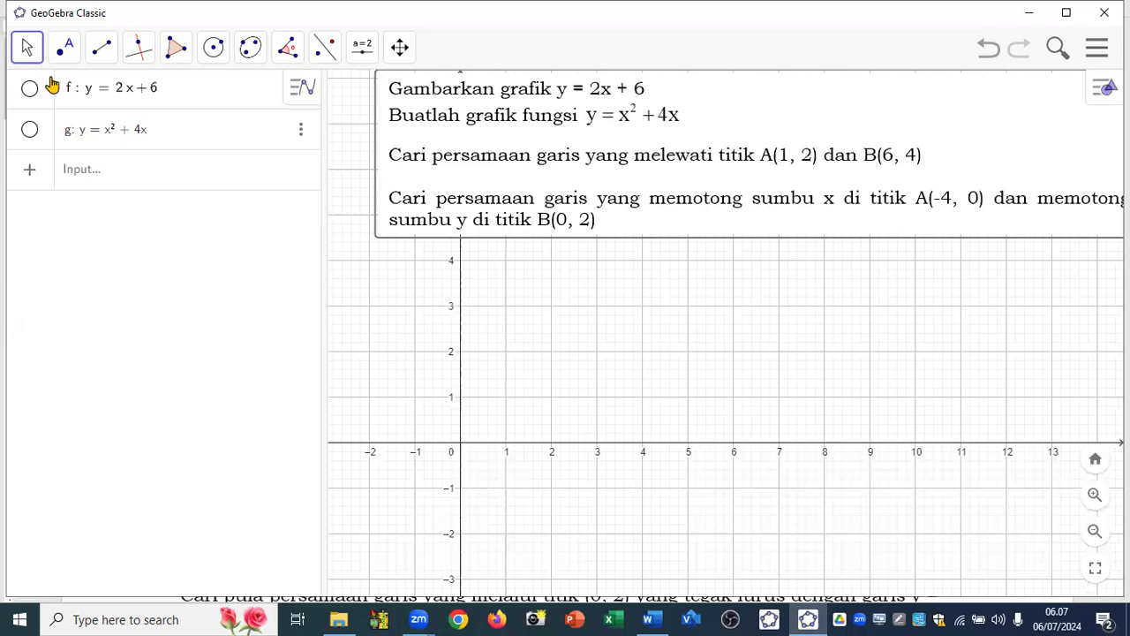
- Draw a line through the points A(1, 2) and B(6, 4) with the Line tool
{"action": "left_click", "coordinate": [101, 54]}
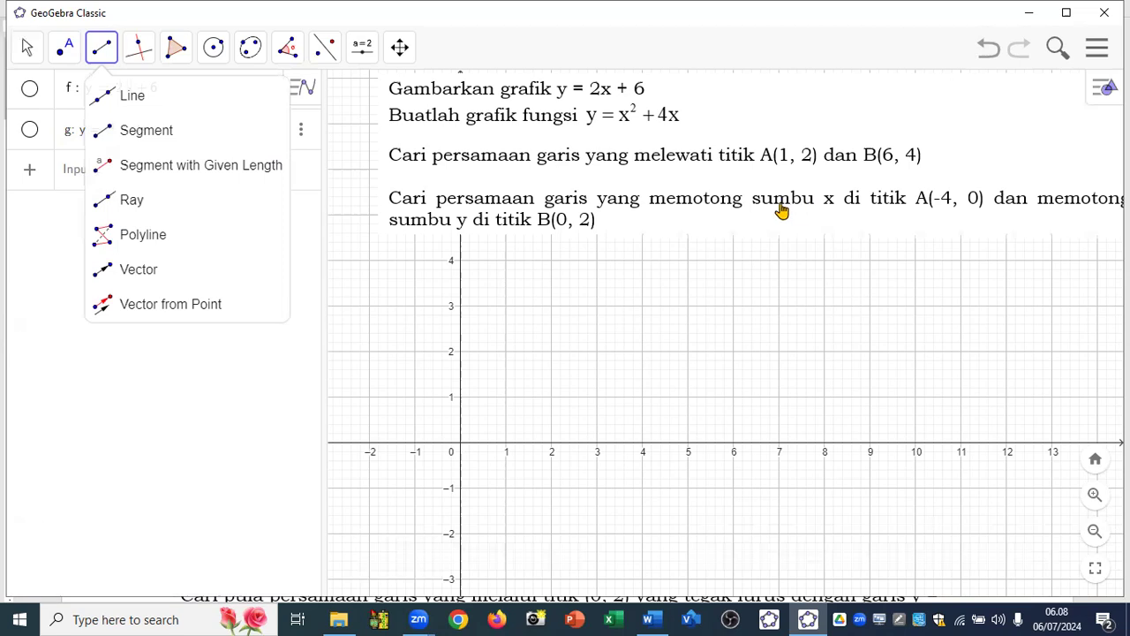
{"action": "left_click", "coordinate": [199, 111]}
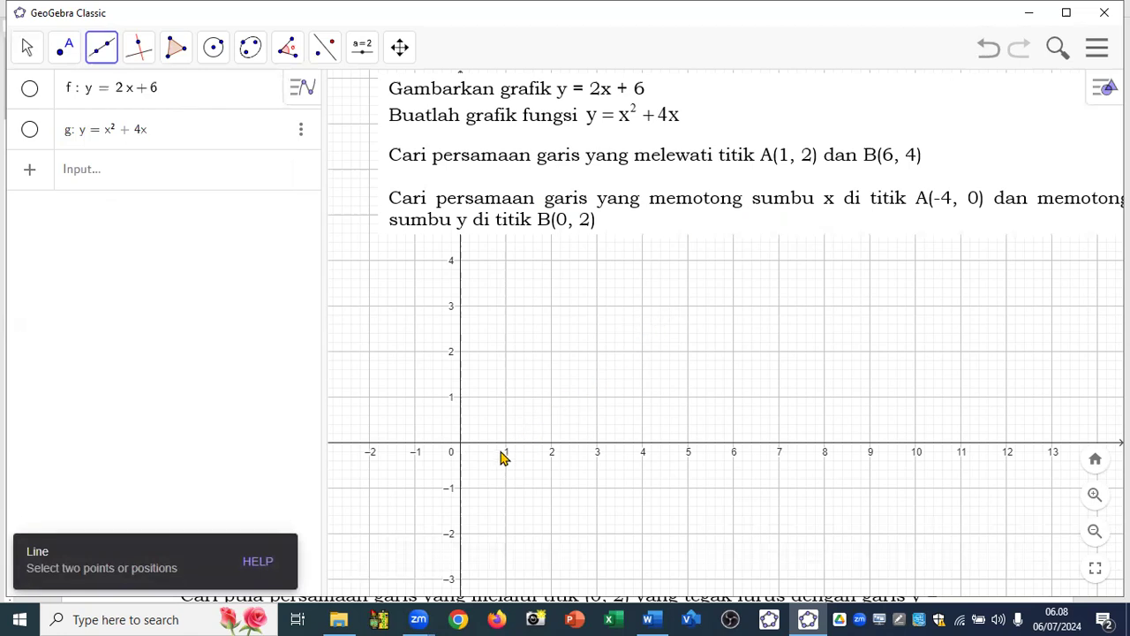
{"action": "left_click", "coordinate": [506, 353]}
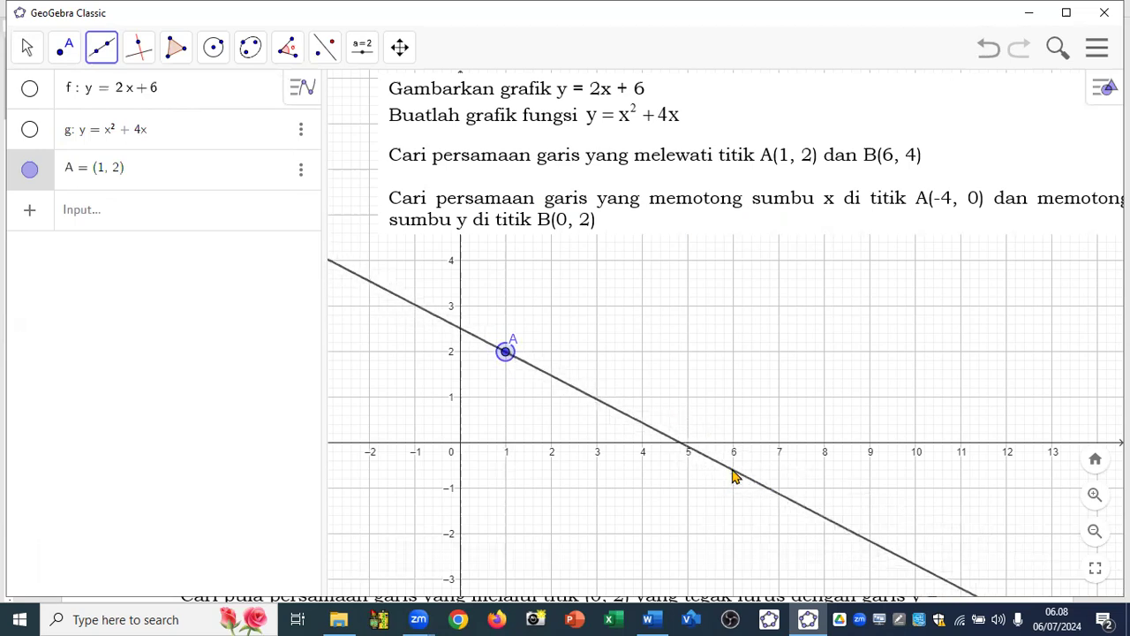
{"action": "left_click", "coordinate": [735, 263]}
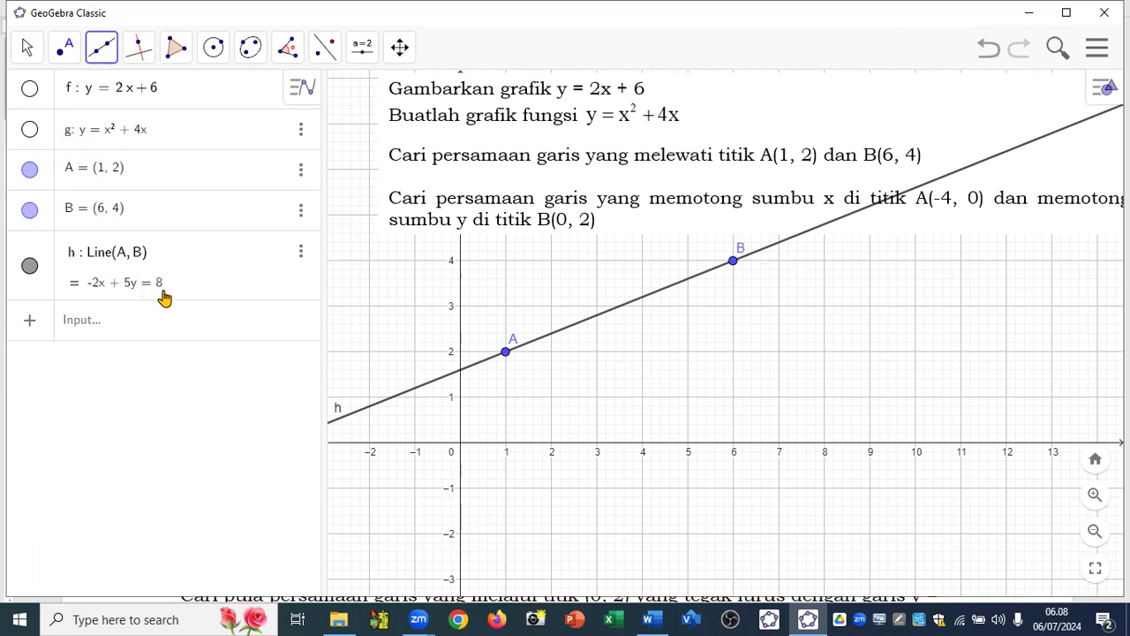
- Hide the line through A and B, and delete both points together with it
{"action": "left_click", "coordinate": [28, 268]}
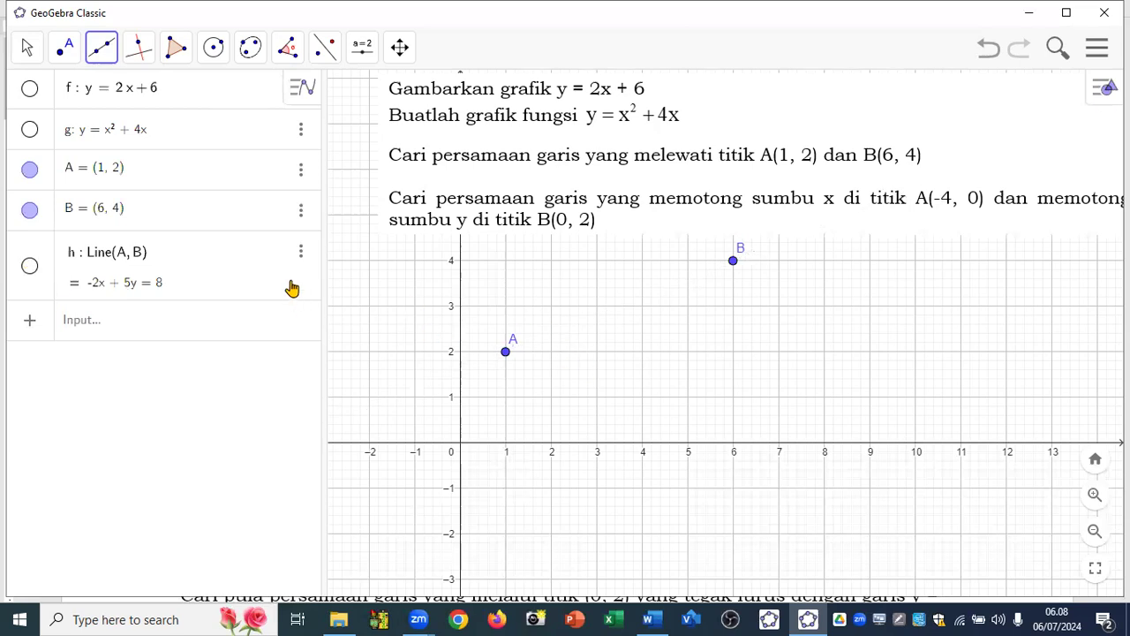
{"action": "left_click", "coordinate": [300, 175]}
{"action": "left_click", "coordinate": [306, 196]}
{"action": "left_click", "coordinate": [300, 185]}
{"action": "left_click", "coordinate": [314, 199]}
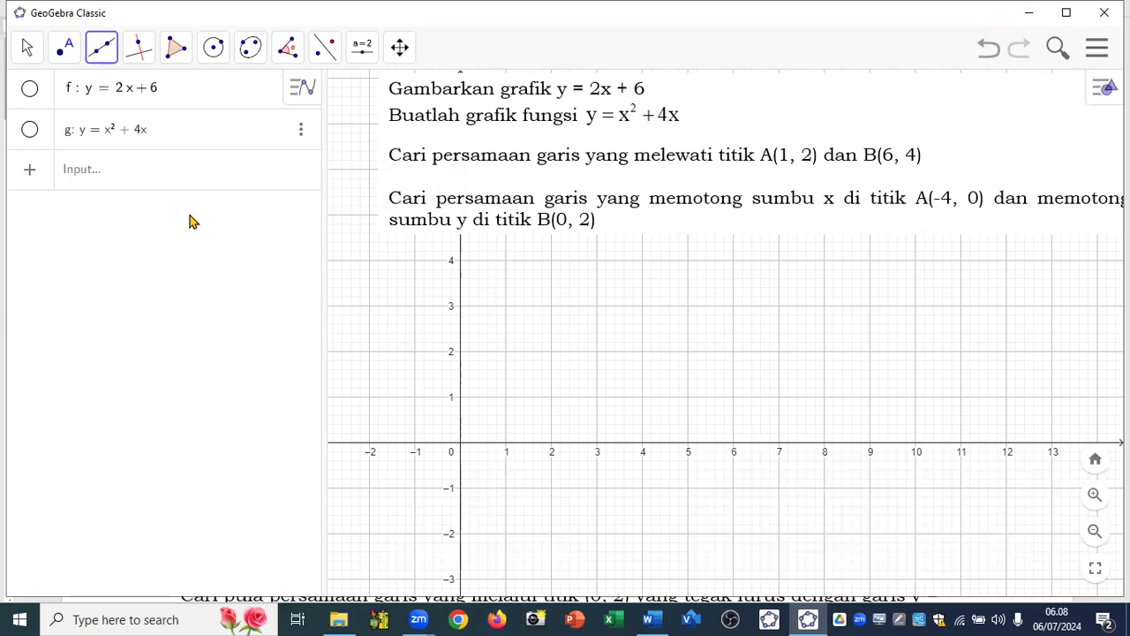
- Draw a segment from A(1, 2) to B(6, 4) with the Segment tool
{"action": "left_click", "coordinate": [102, 48]}
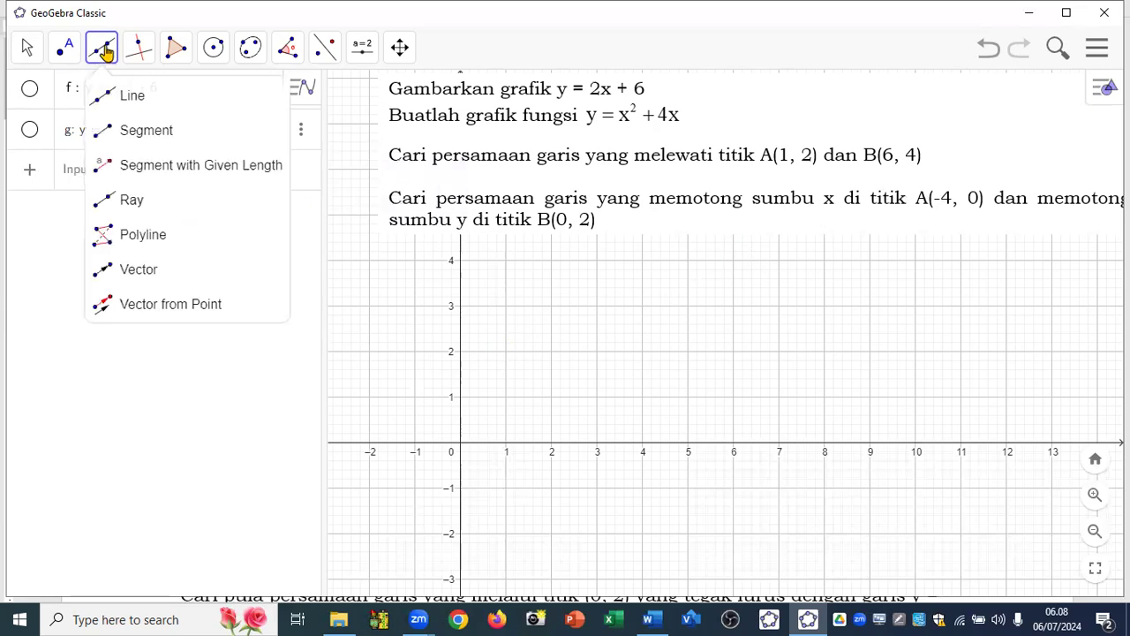
{"action": "left_click", "coordinate": [125, 131]}
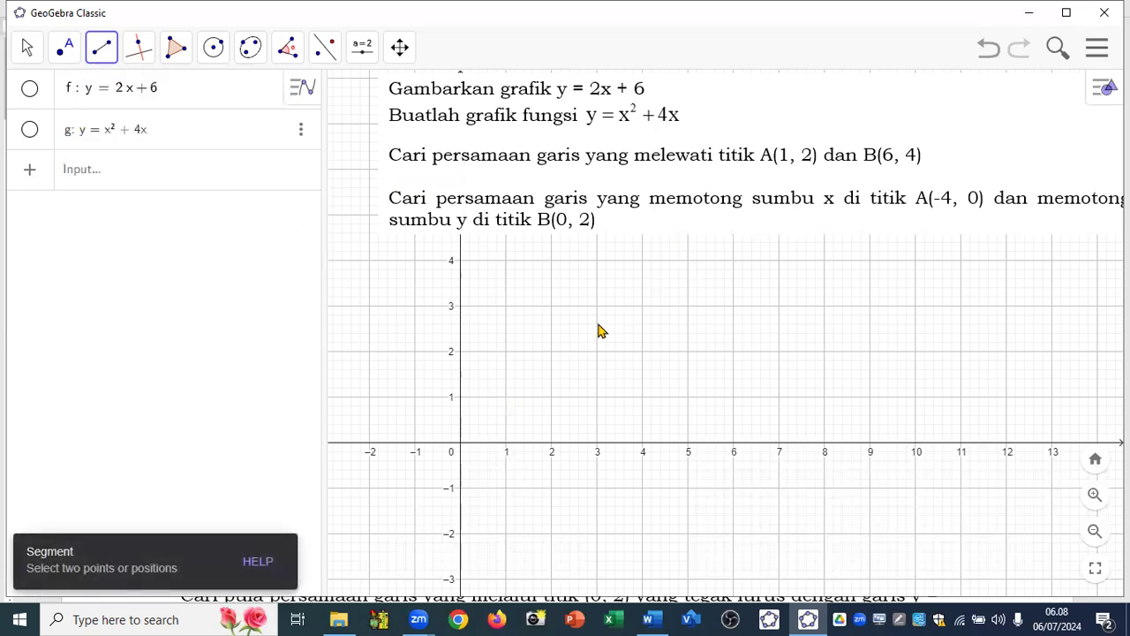
{"action": "left_click", "coordinate": [505, 352]}
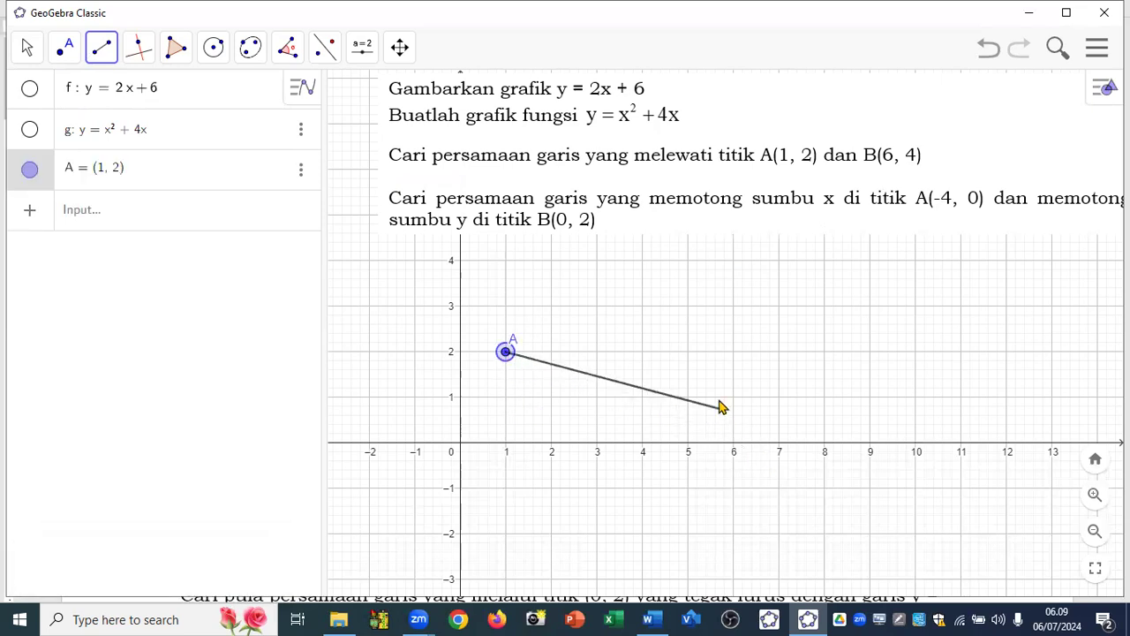
{"action": "left_click", "coordinate": [733, 262]}
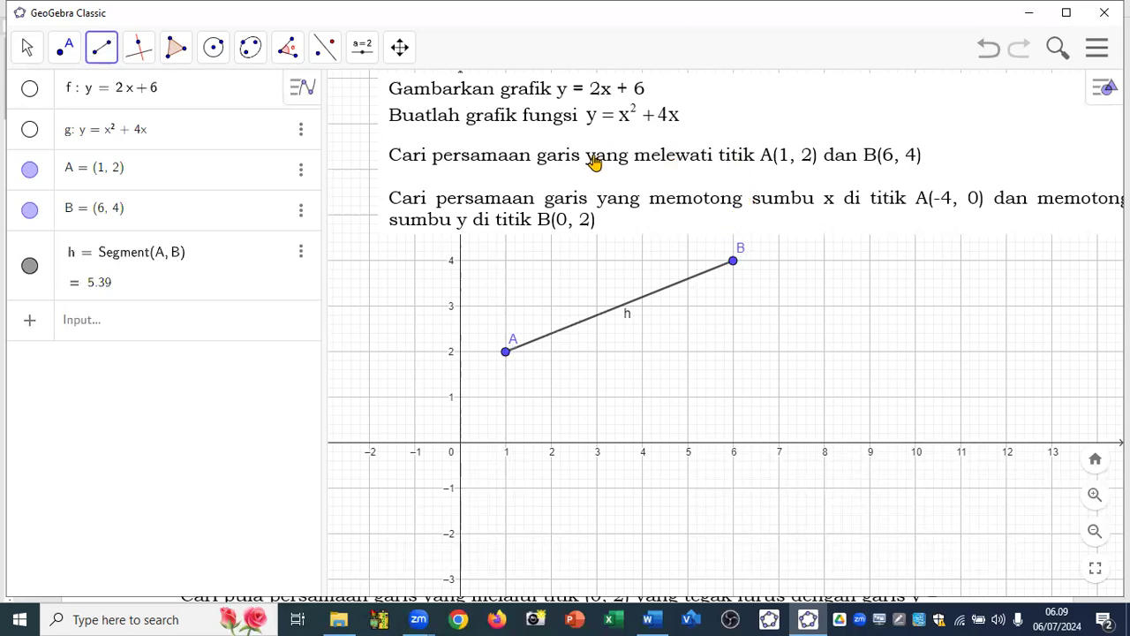
- Hide the segment between A and B, keeping its endpoints shown, and return to the Move tool
{"action": "left_click", "coordinate": [103, 50]}
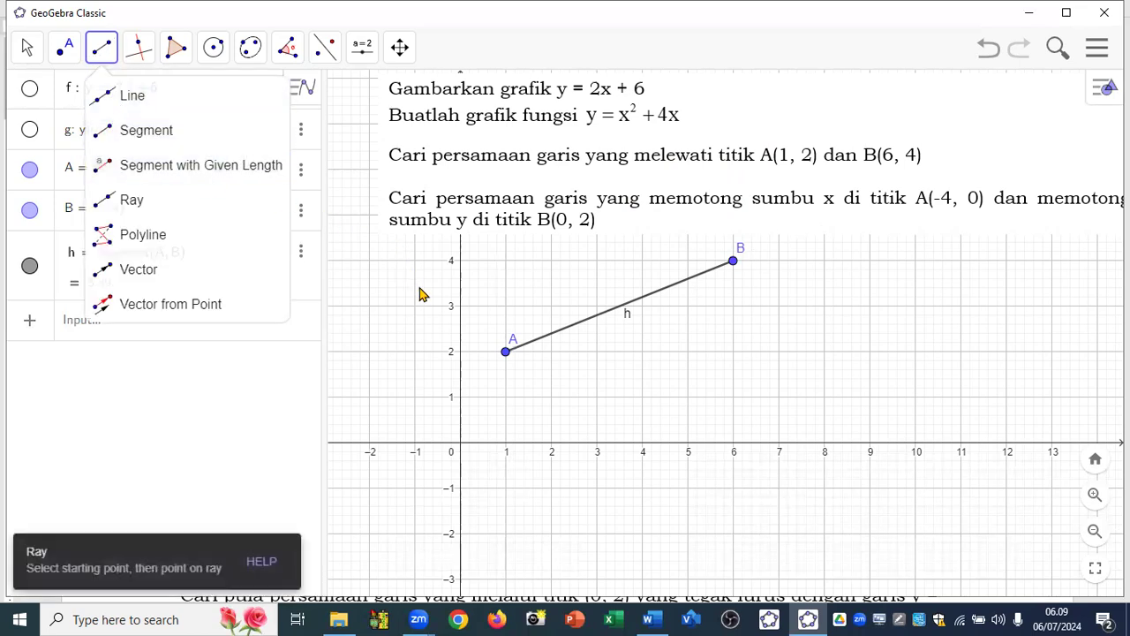
{"action": "left_click", "coordinate": [29, 267]}
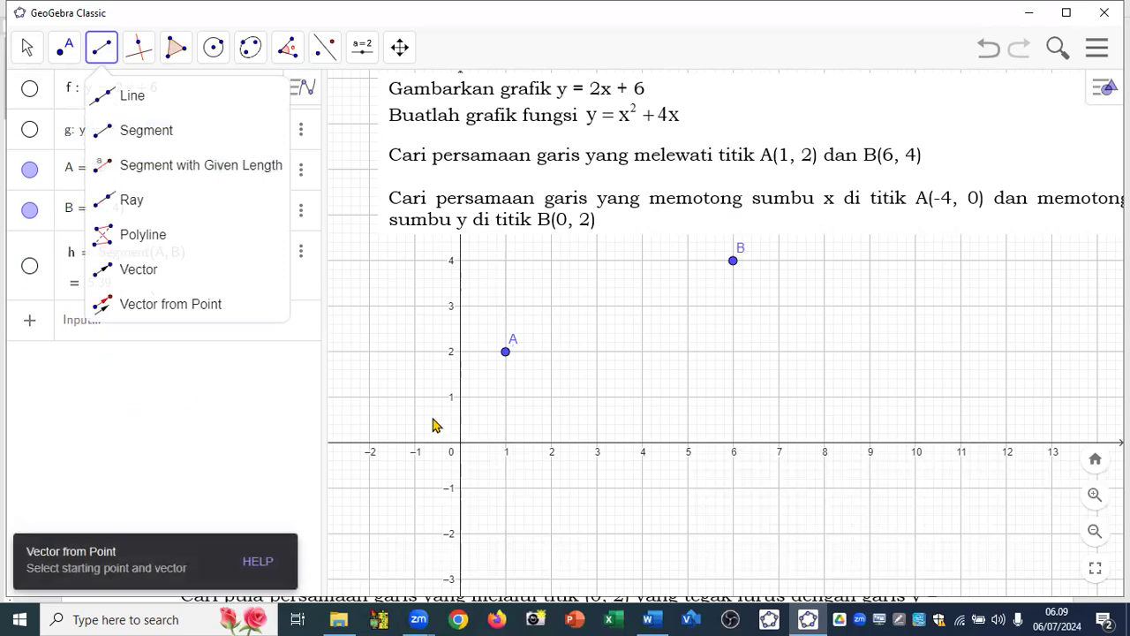
{"action": "left_click", "coordinate": [522, 388]}
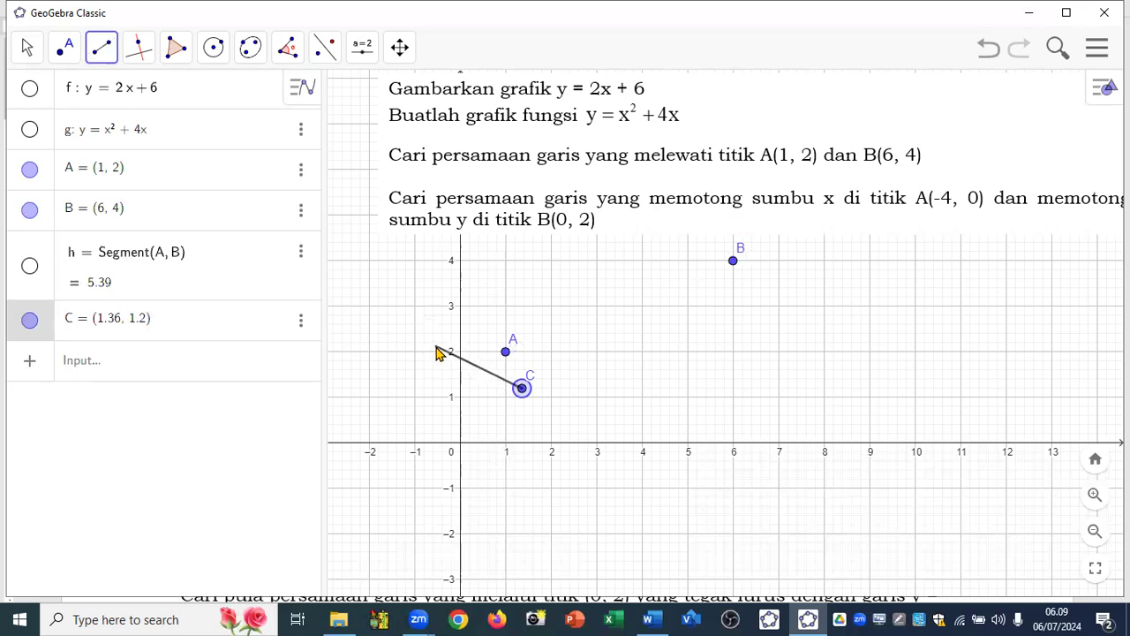
{"action": "key", "text": "Escape"}
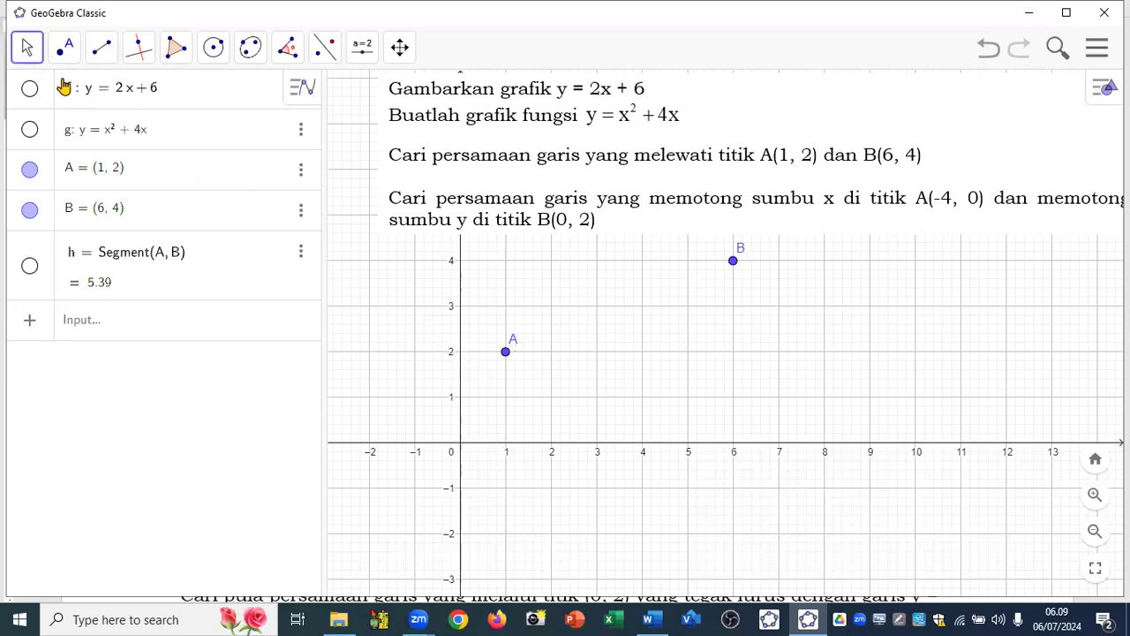
{"action": "left_click", "coordinate": [28, 47]}
{"action": "left_click", "coordinate": [30, 95]}
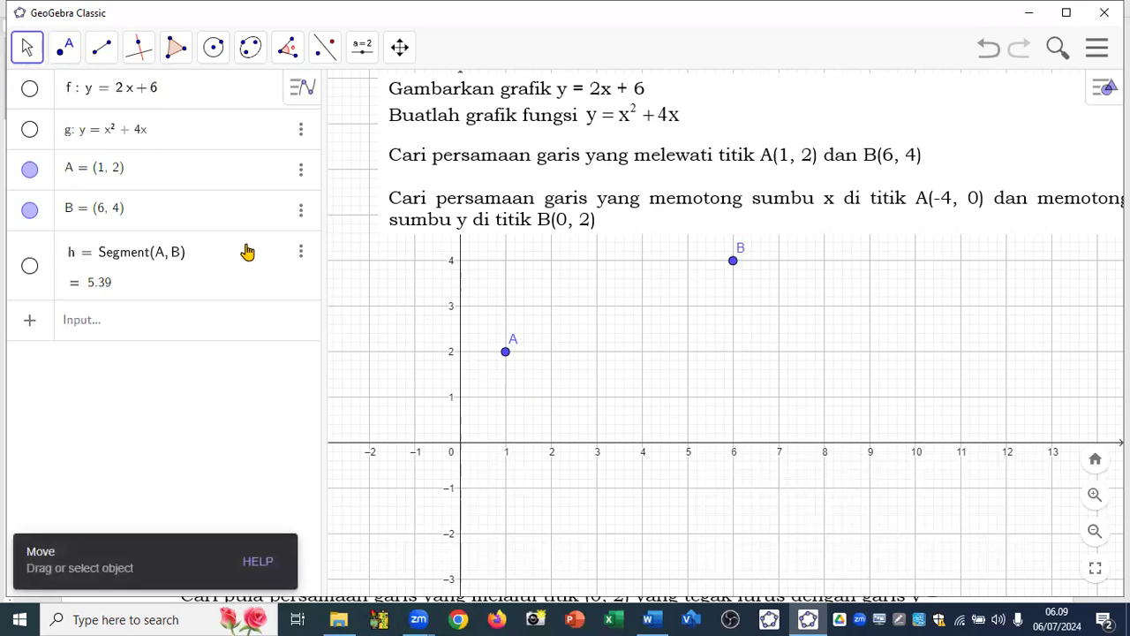
- Delete points A(1, 2) and B(6, 4) from the construction
{"action": "left_click", "coordinate": [300, 175]}
{"action": "left_click", "coordinate": [312, 200]}
{"action": "left_click", "coordinate": [302, 174]}
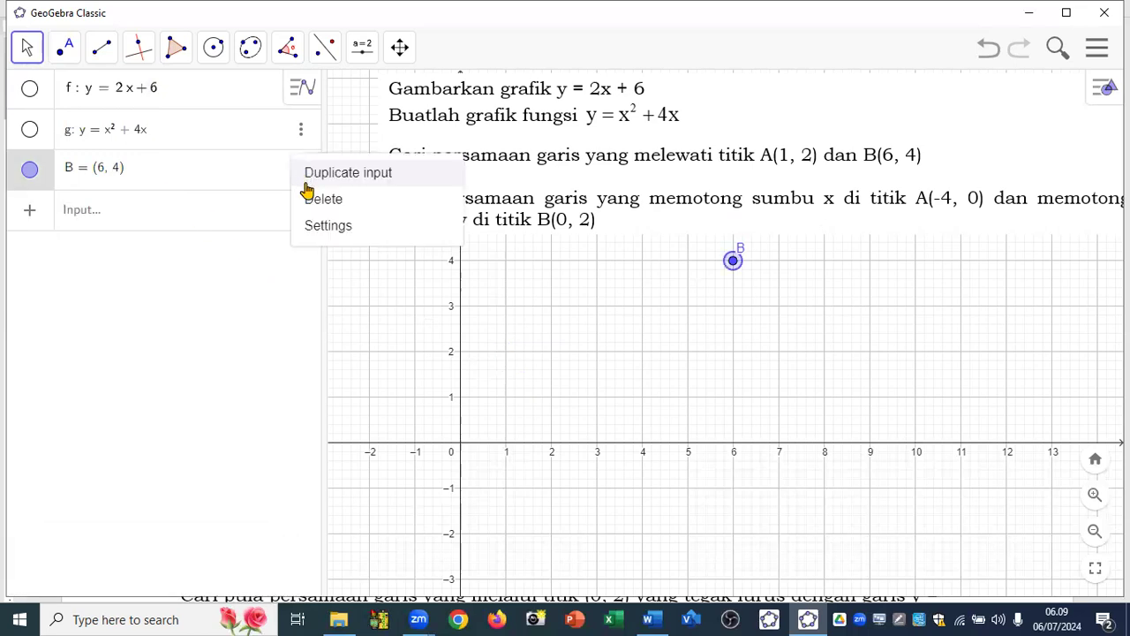
{"action": "left_click", "coordinate": [313, 199]}
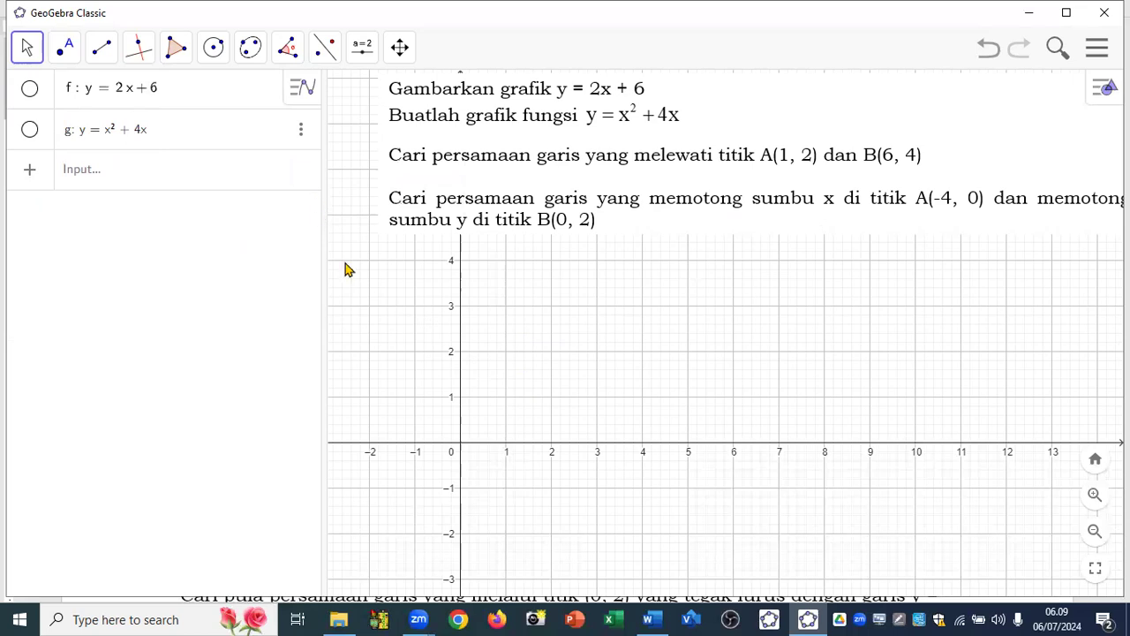
- Move the exercise image up so the exercise about A(-4, 0) and B(0, 2) is fully readable above the axes
{"action": "left_click_drag", "start_coordinate": [612, 219], "coordinate": [580, 181]}
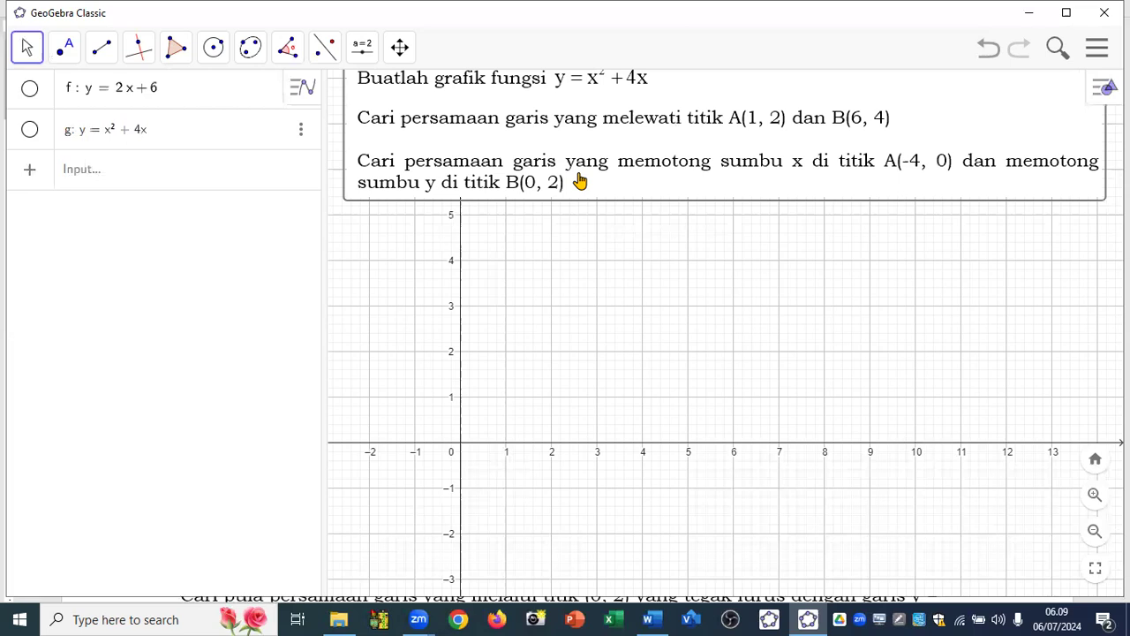
{"action": "left_click_drag", "start_coordinate": [580, 181], "coordinate": [599, 179]}
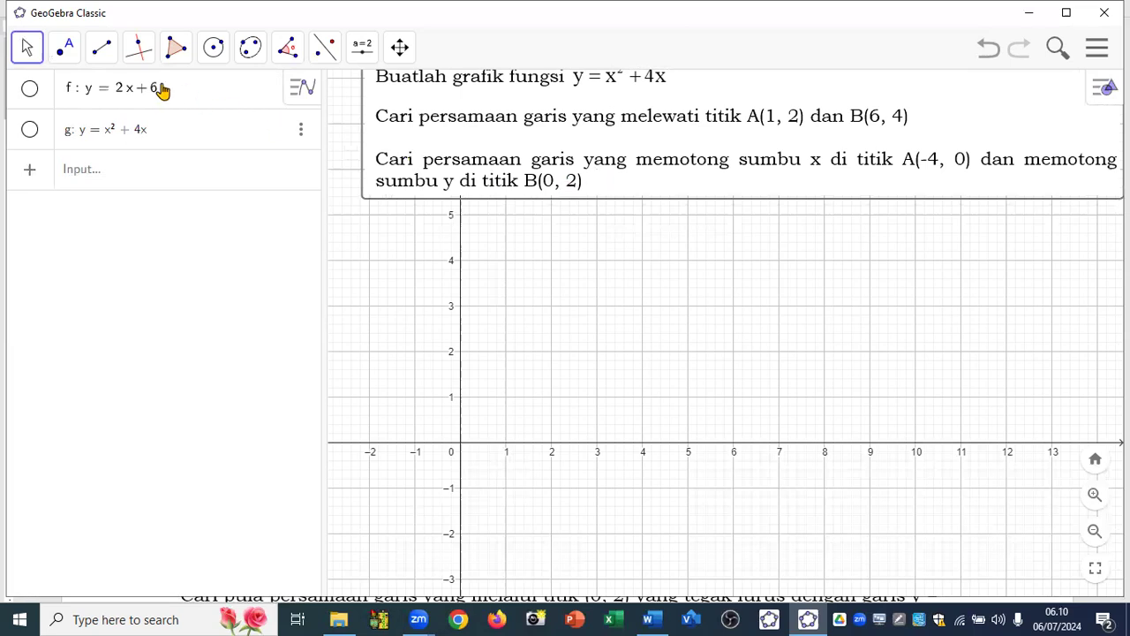
{"action": "left_click", "coordinate": [101, 47]}
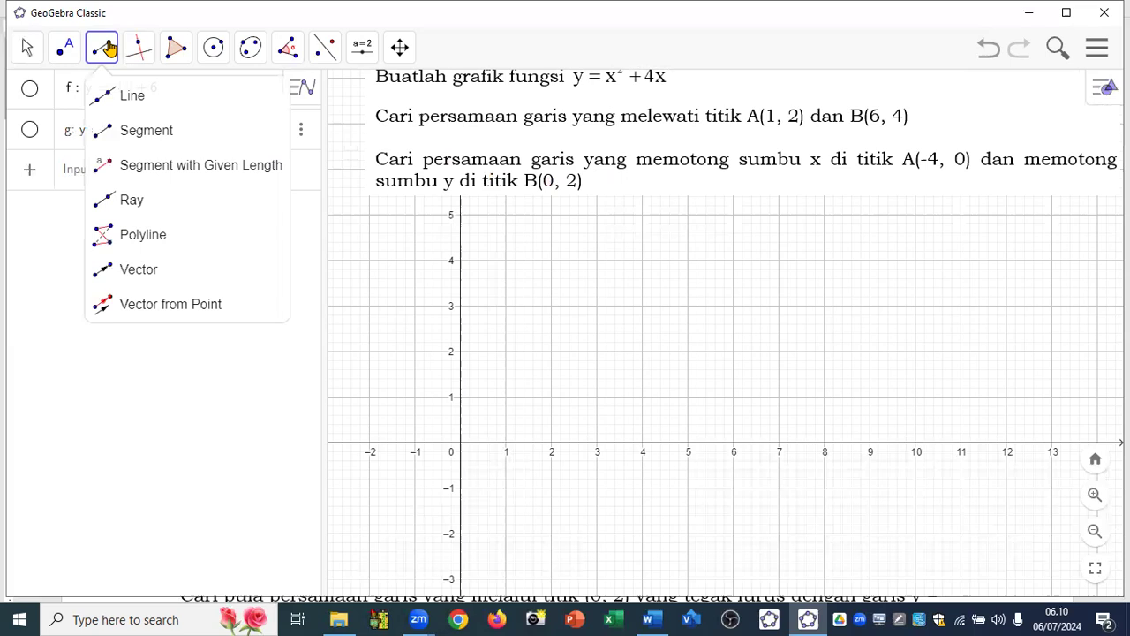
{"action": "left_click", "coordinate": [123, 100]}
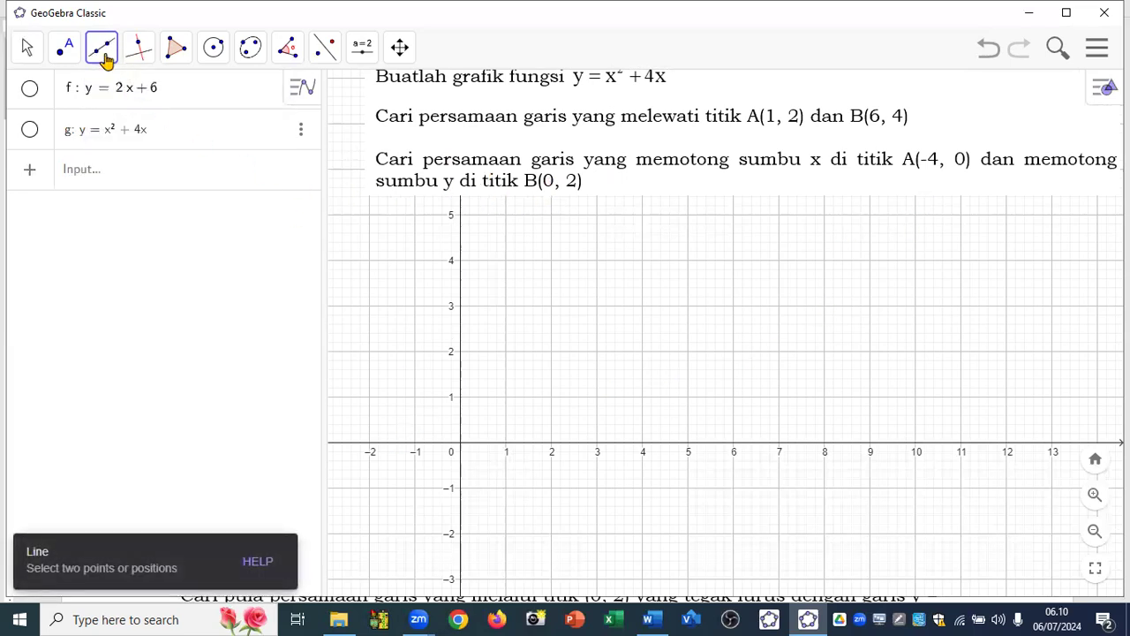
{"action": "left_click", "coordinate": [29, 51]}
{"action": "left_click", "coordinate": [43, 95]}
{"action": "left_click_drag", "start_coordinate": [461, 404], "coordinate": [538, 396]}
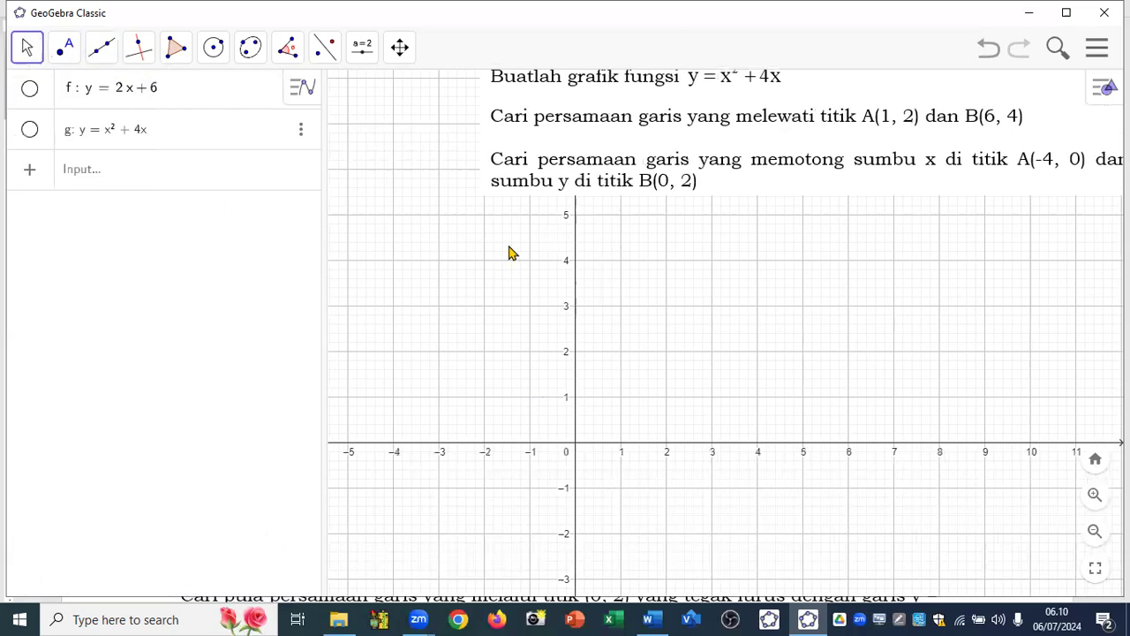
{"action": "left_click_drag", "start_coordinate": [613, 155], "coordinate": [492, 159]}
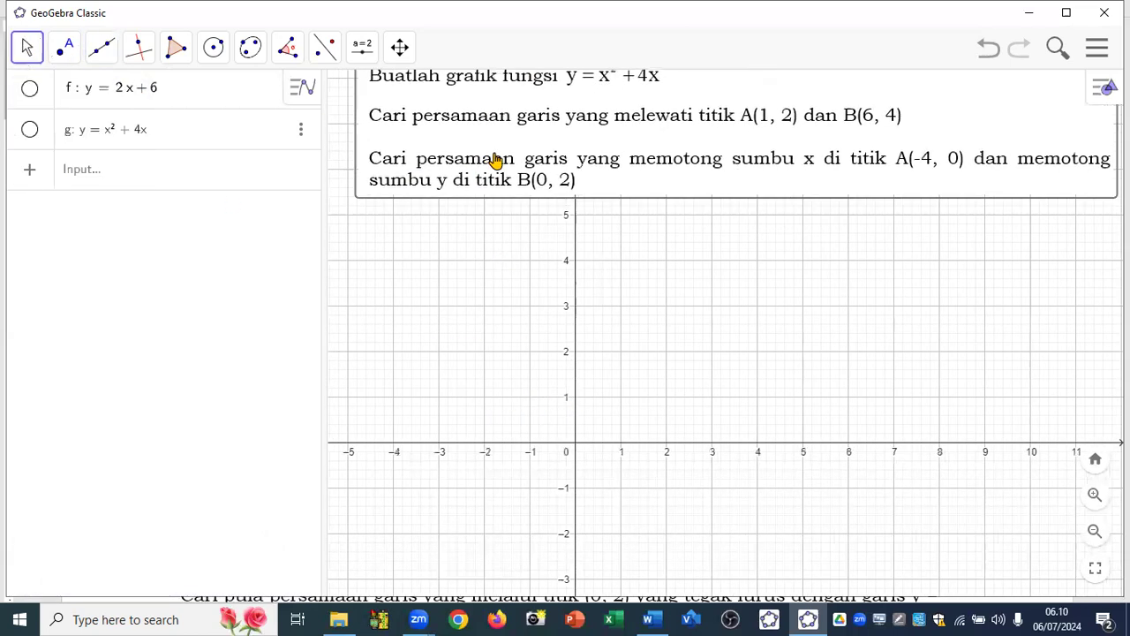
- Draw a line through A(-4, 0) on the x-axis and B(0, 2) on the y-axis with the Line tool
{"action": "left_click", "coordinate": [102, 48]}
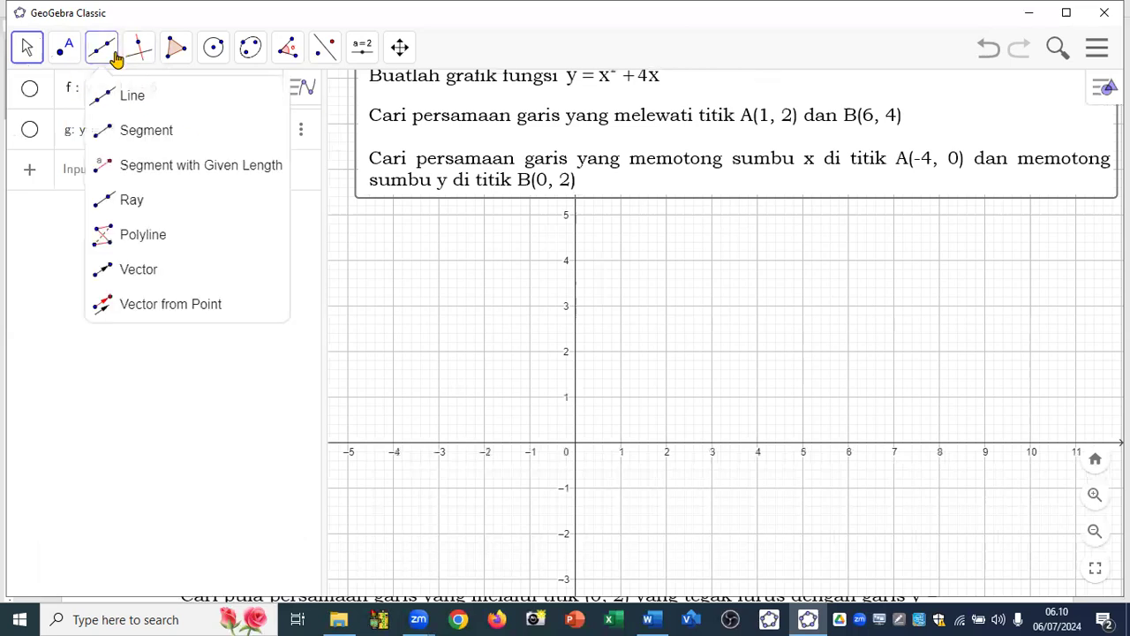
{"action": "left_click", "coordinate": [113, 104]}
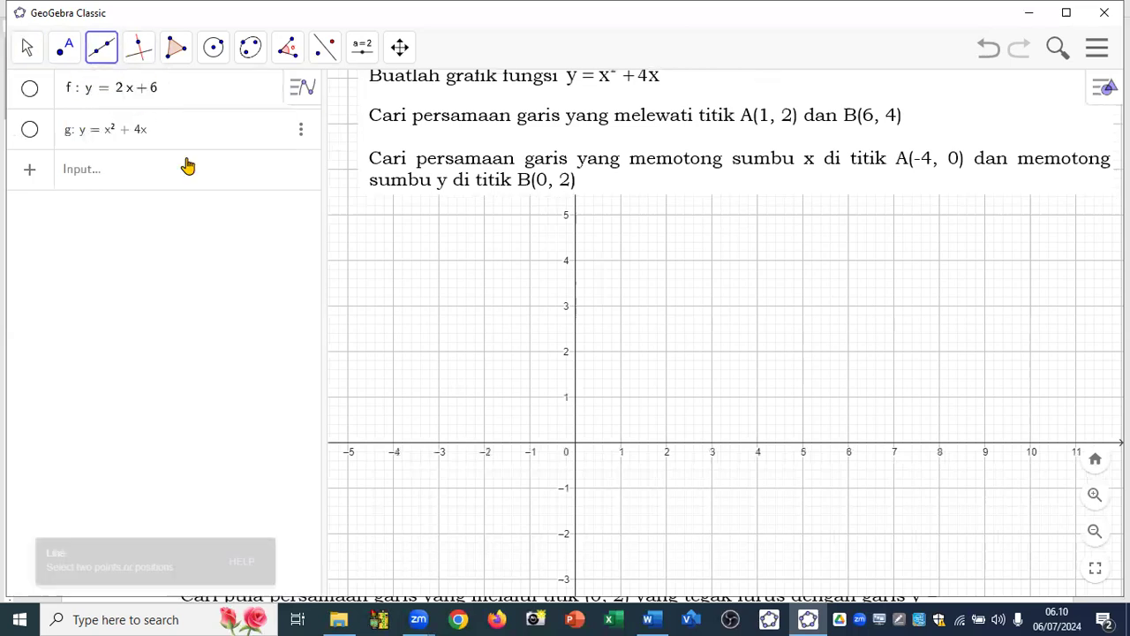
{"action": "left_click", "coordinate": [393, 443]}
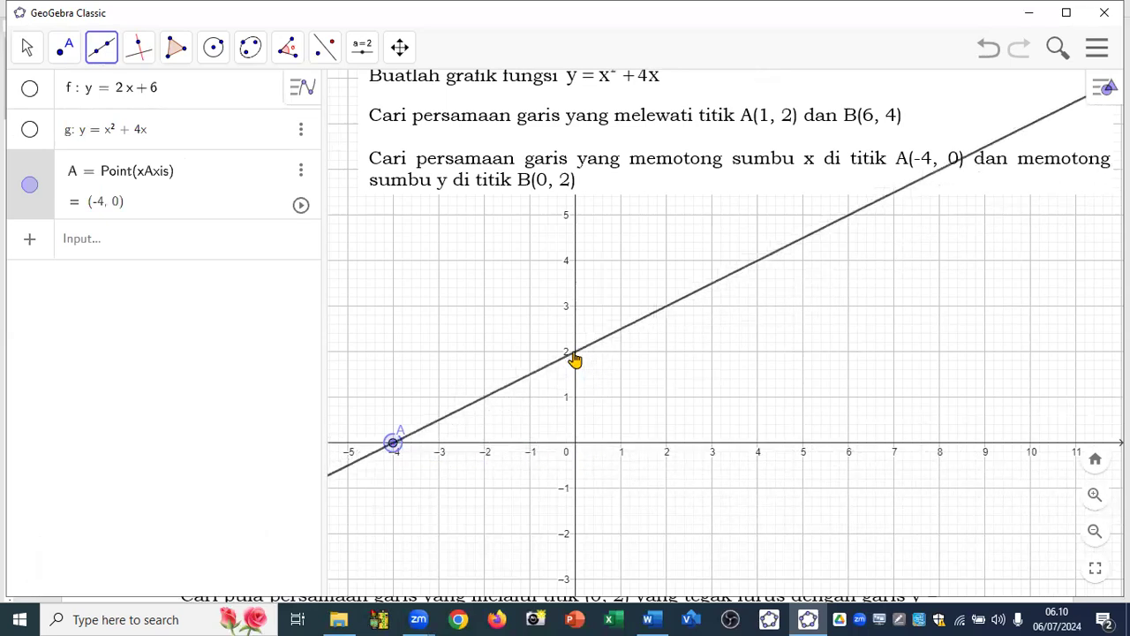
{"action": "left_click", "coordinate": [575, 352]}
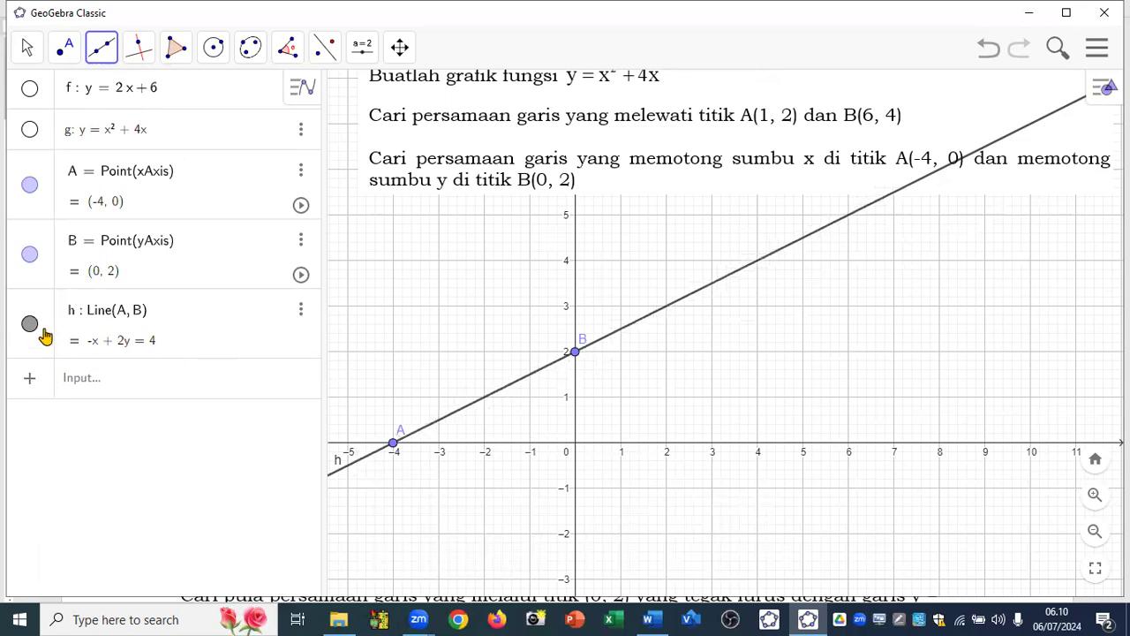
- Delete the line y = 2x + 6, the parabola y = x² + 4x, and both points with their connecting line
{"action": "right_click", "coordinate": [131, 92]}
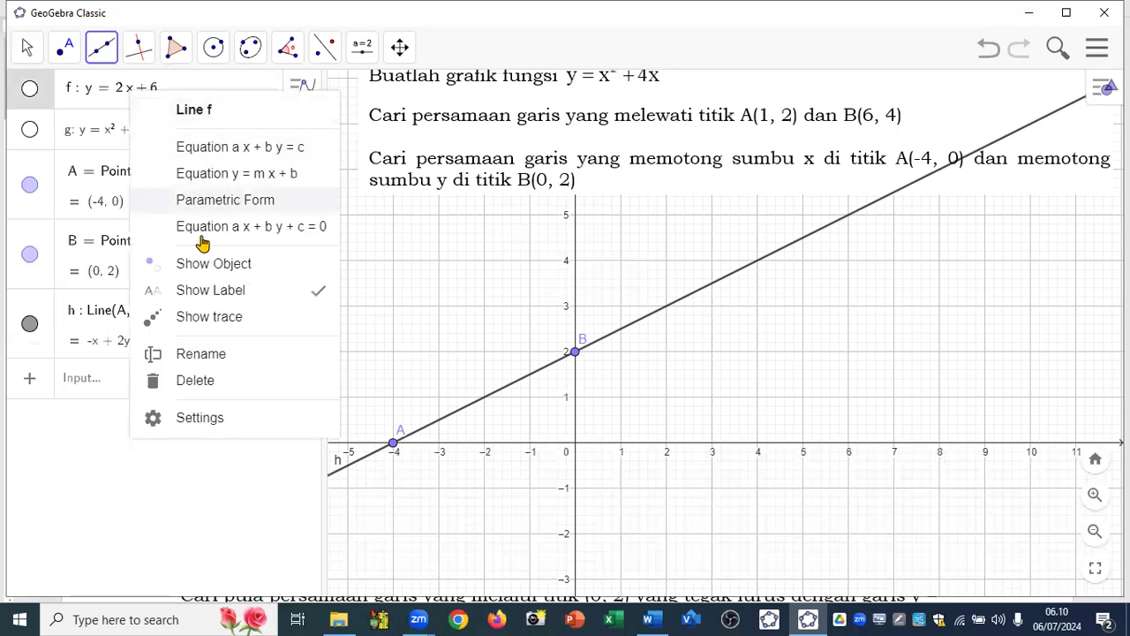
{"action": "left_click", "coordinate": [196, 381]}
{"action": "right_click", "coordinate": [104, 97]}
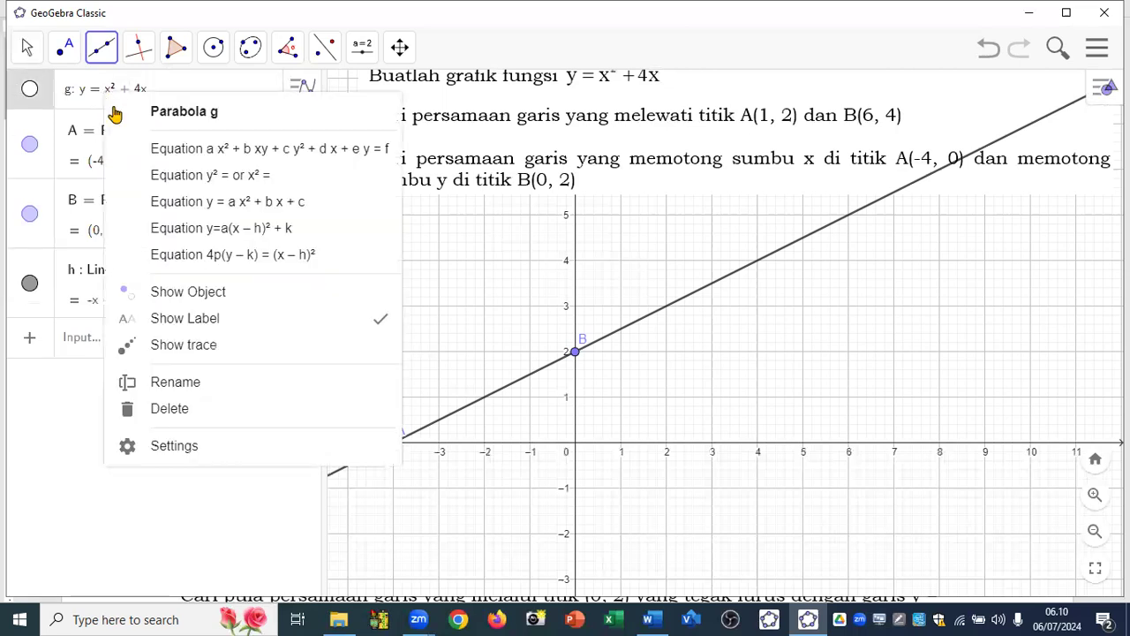
{"action": "left_click", "coordinate": [152, 410]}
{"action": "right_click", "coordinate": [69, 97]}
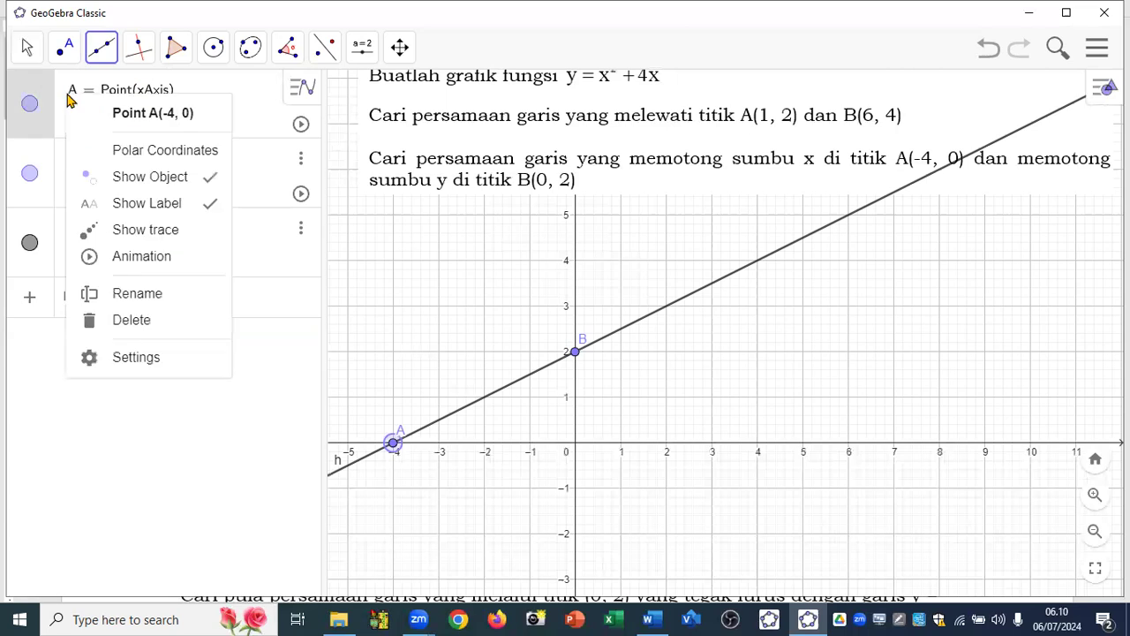
{"action": "left_click", "coordinate": [117, 323]}
{"action": "right_click", "coordinate": [104, 113]}
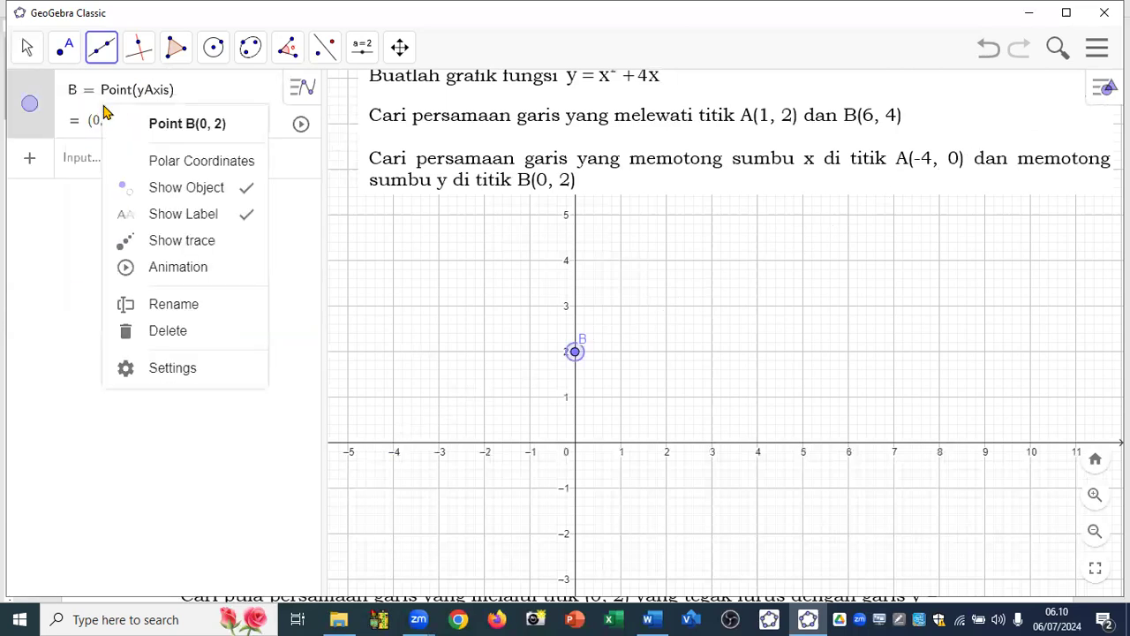
{"action": "left_click", "coordinate": [154, 340]}
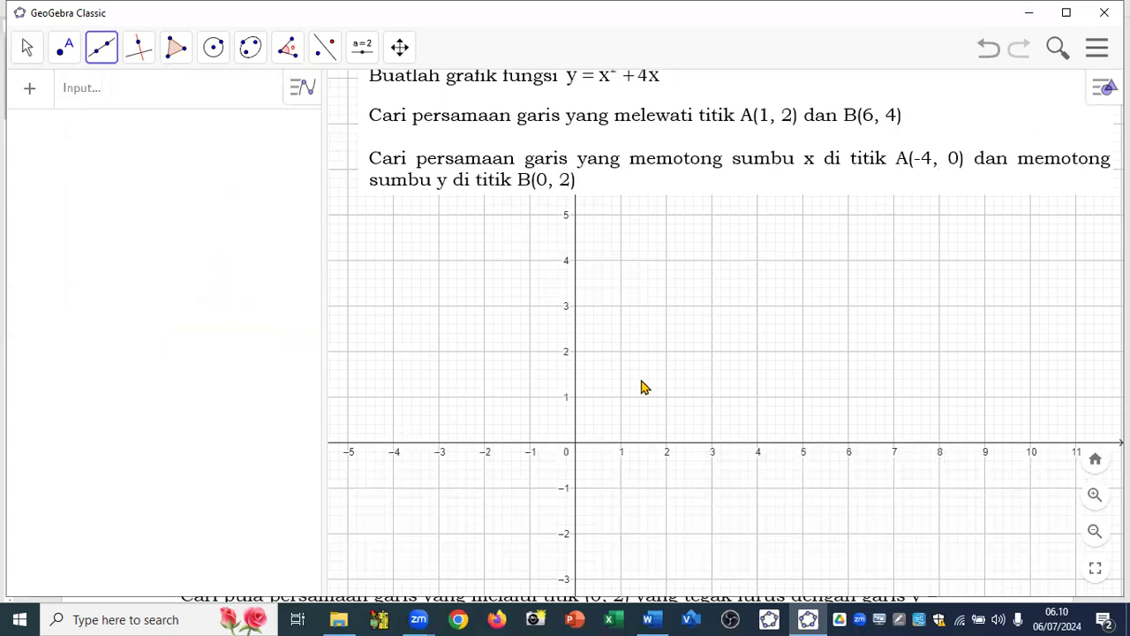
- Switch to the Word document, remove the blank line between the two "Gambarkan kurva persamaan" exercises, and capture both as a screen snip
{"action": "mouse_move", "coordinate": [660, 616]}
{"action": "left_click", "coordinate": [645, 595]}
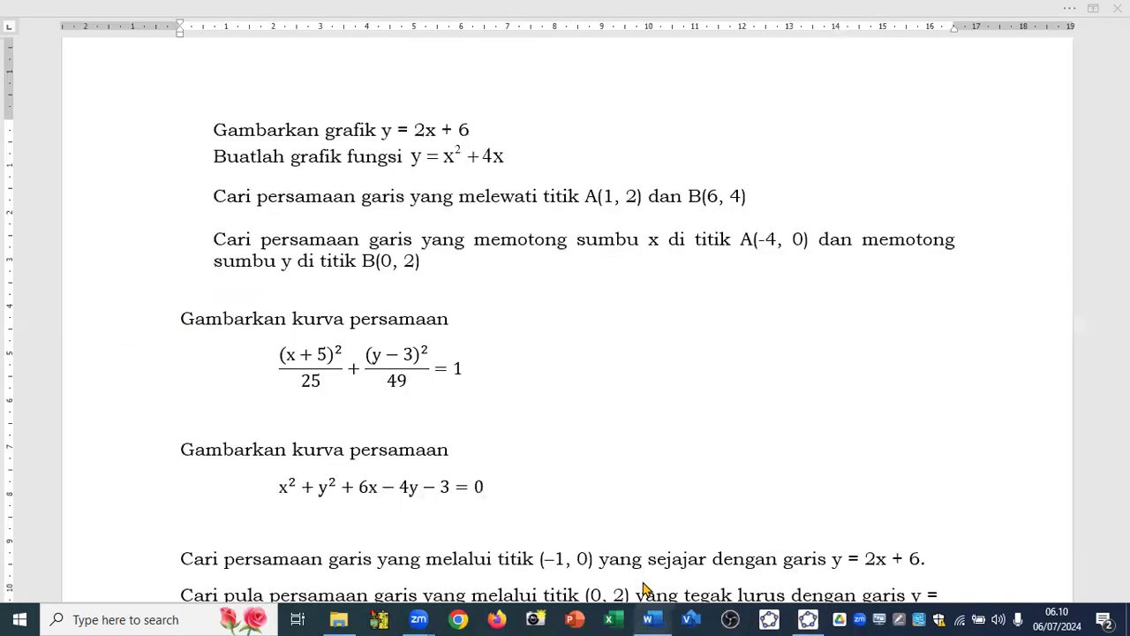
{"action": "scroll", "coordinate": [410, 335], "scroll_direction": "down", "scroll_amount": 3}
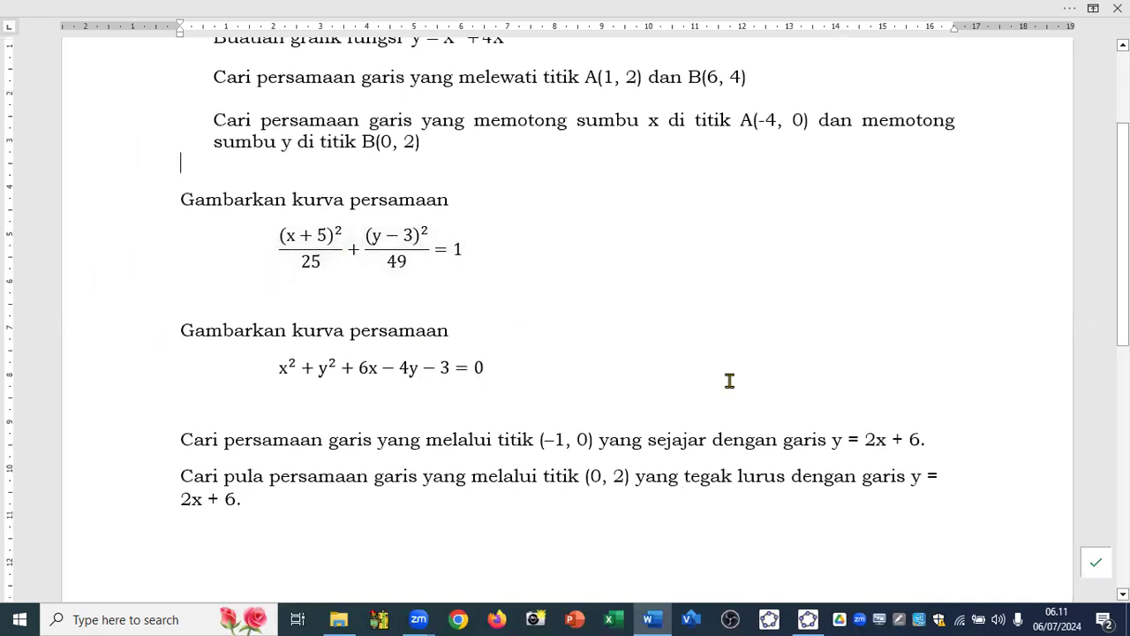
{"action": "scroll", "coordinate": [715, 378], "scroll_direction": "down", "scroll_amount": 2}
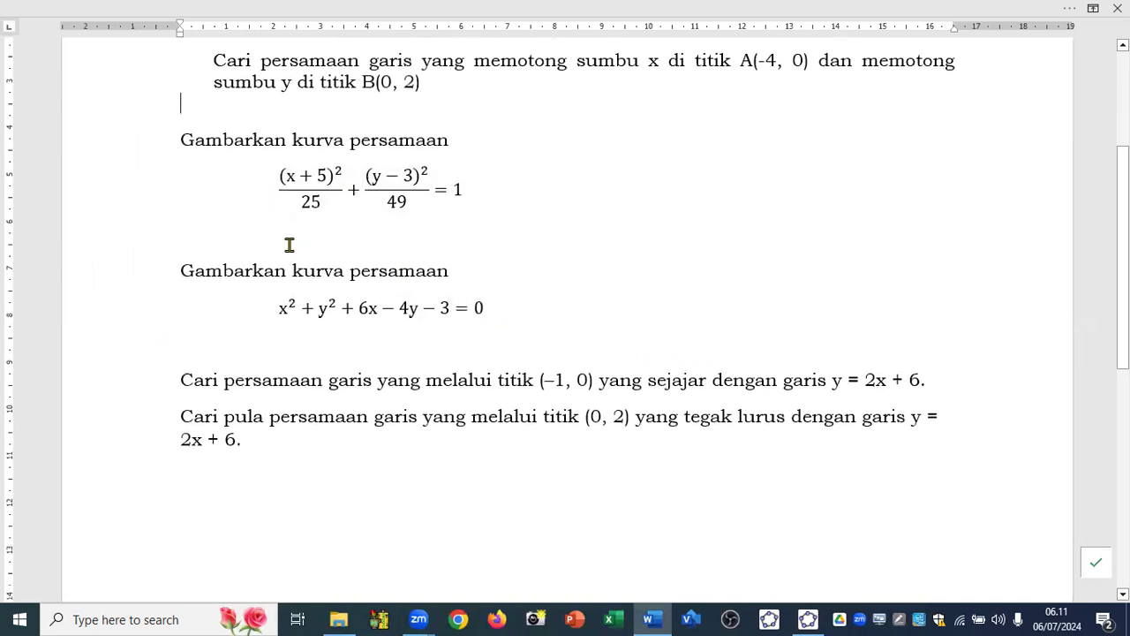
{"action": "key", "text": "Delete"}
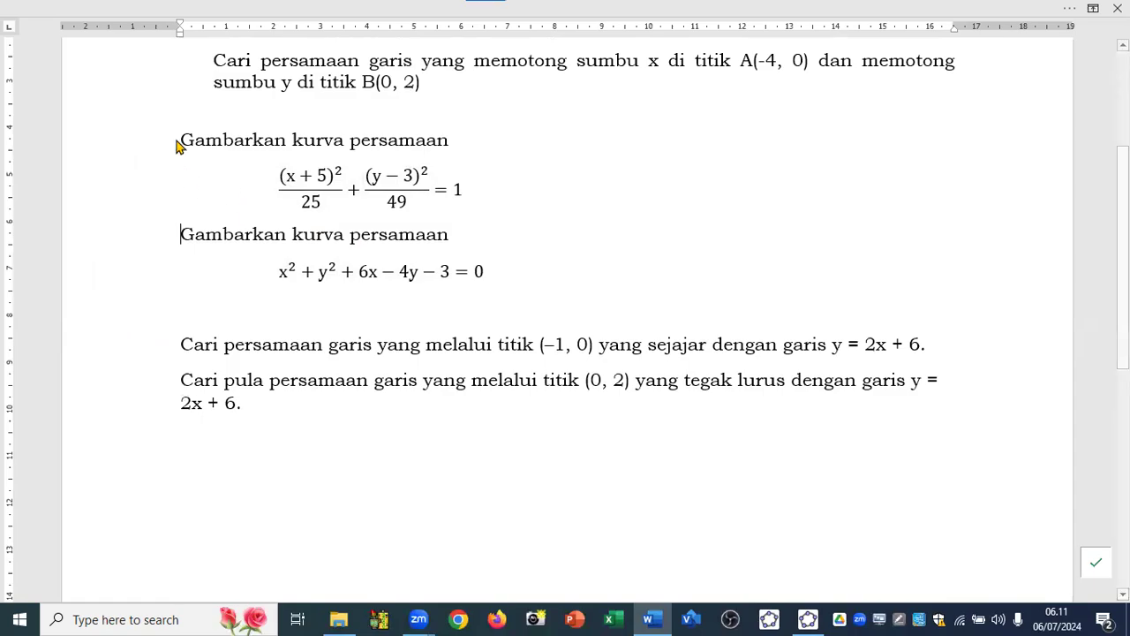
{"action": "key", "text": "super+shift+s"}
{"action": "left_click_drag", "start_coordinate": [173, 120], "coordinate": [499, 293]}
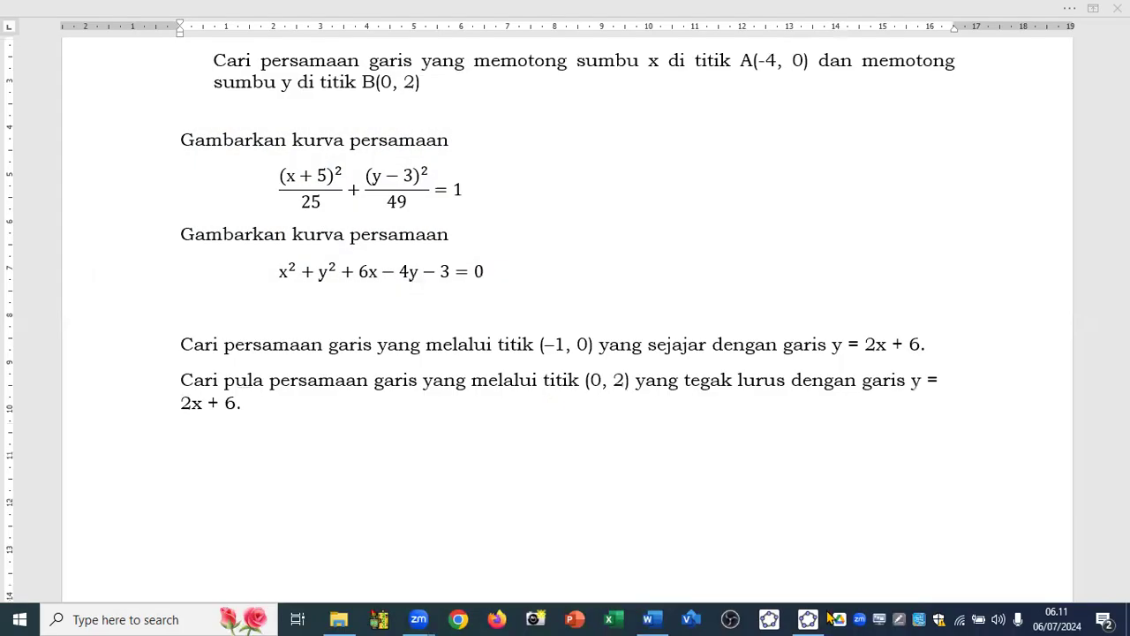
- Switch back to GeoGebra, paste the captured exercises as an image, and place its lower-left corner at about (-3.4, 4.12)
{"action": "mouse_move", "coordinate": [807, 617]}
{"action": "left_click", "coordinate": [806, 581]}
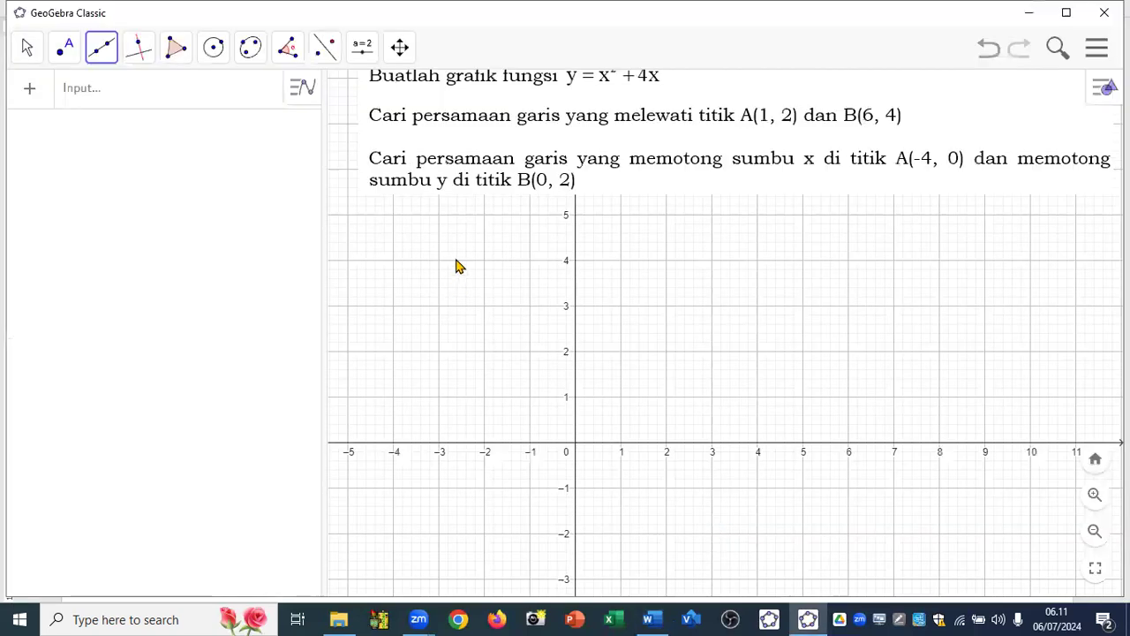
{"action": "left_click", "coordinate": [492, 143]}
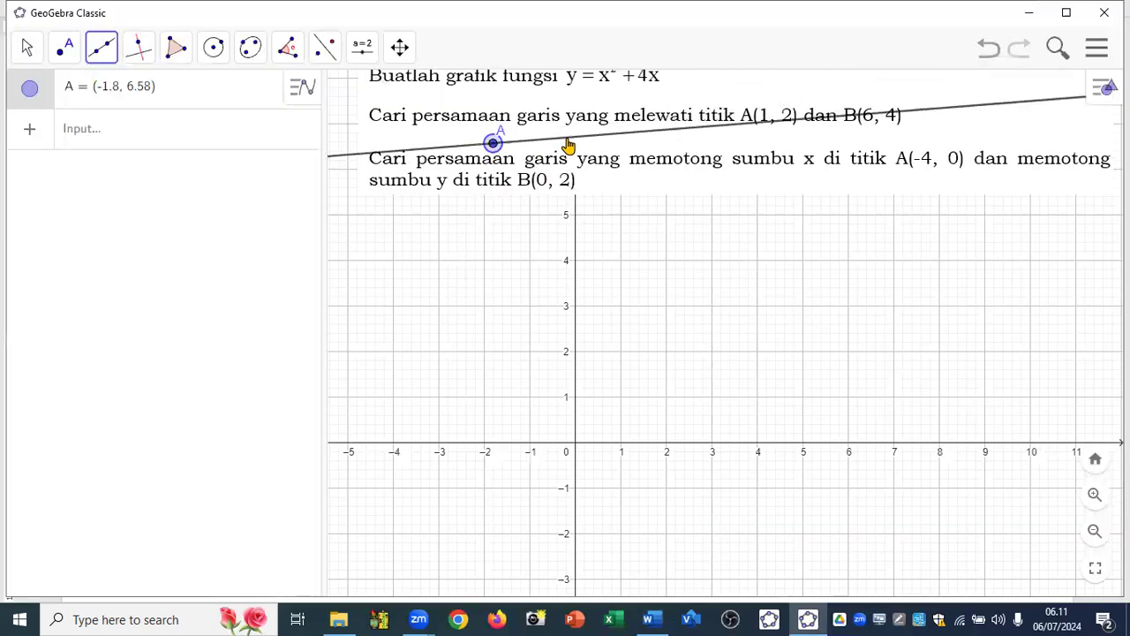
{"action": "key", "text": "Escape"}
{"action": "left_click", "coordinate": [28, 49]}
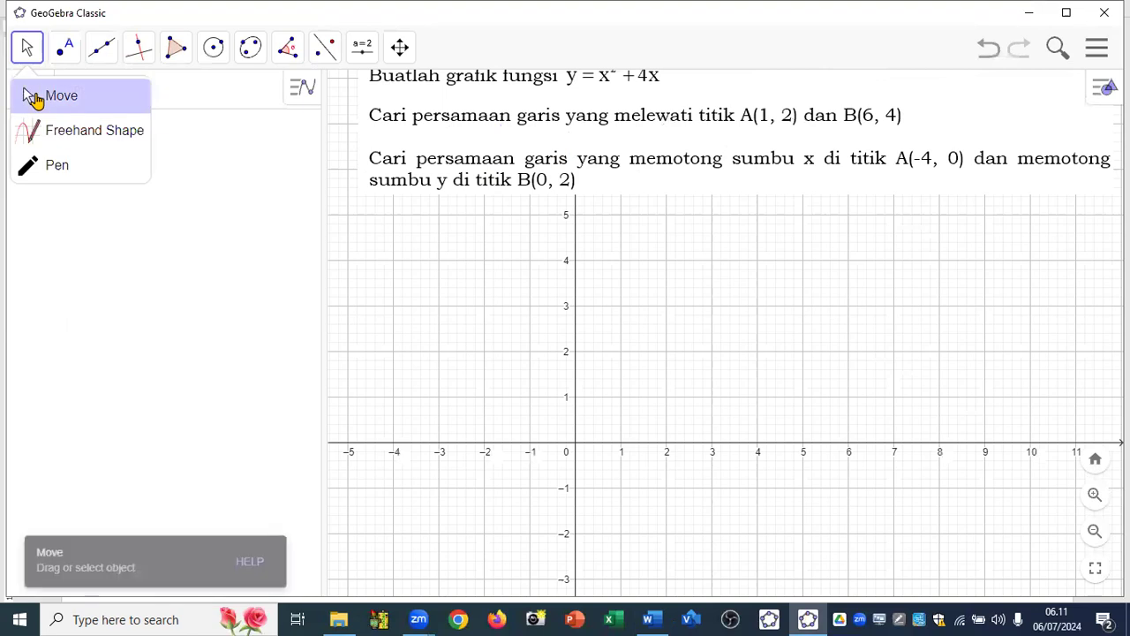
{"action": "left_click", "coordinate": [31, 96]}
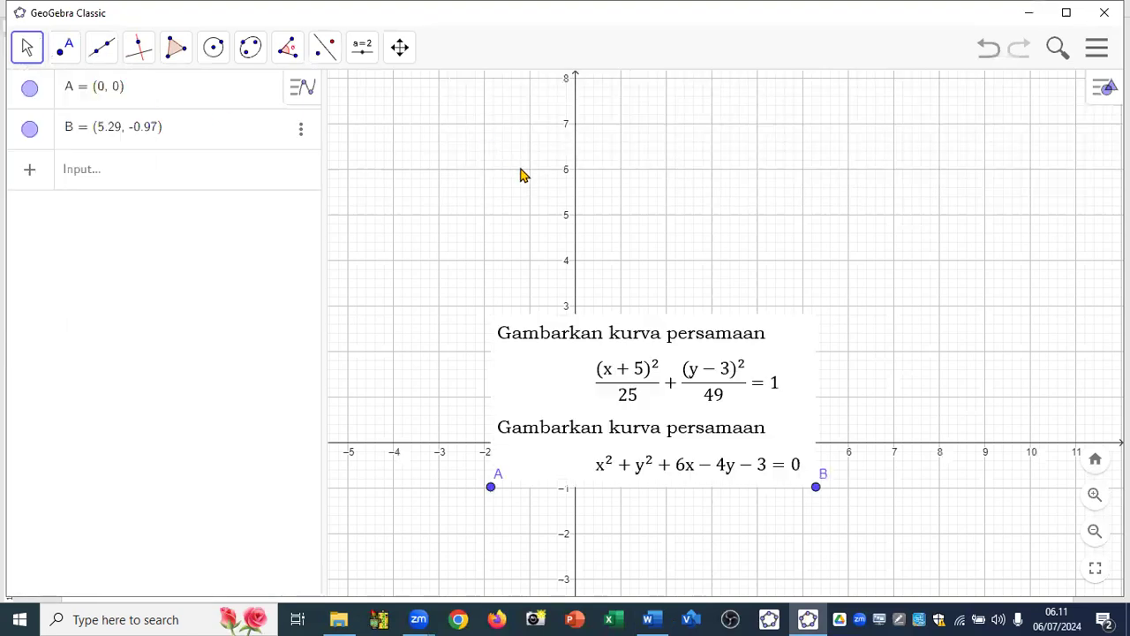
{"action": "left_click_drag", "start_coordinate": [647, 411], "coordinate": [571, 178]}
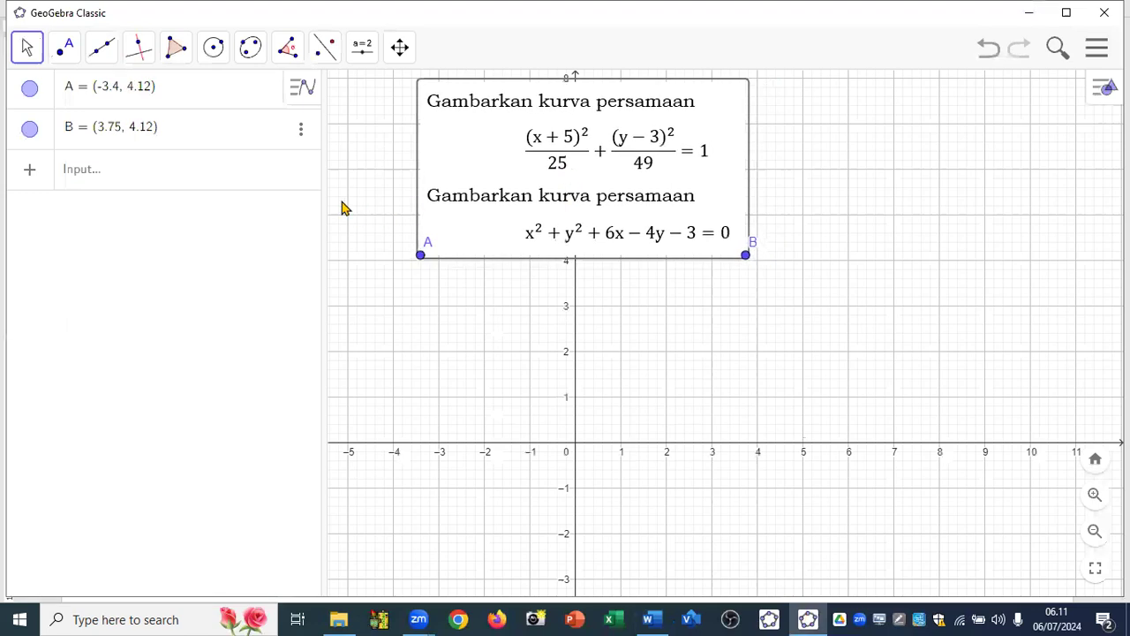
- Delete the pasted image's corner points A and B, keeping the image in place
{"action": "left_click", "coordinate": [300, 131]}
{"action": "left_click", "coordinate": [300, 131]}
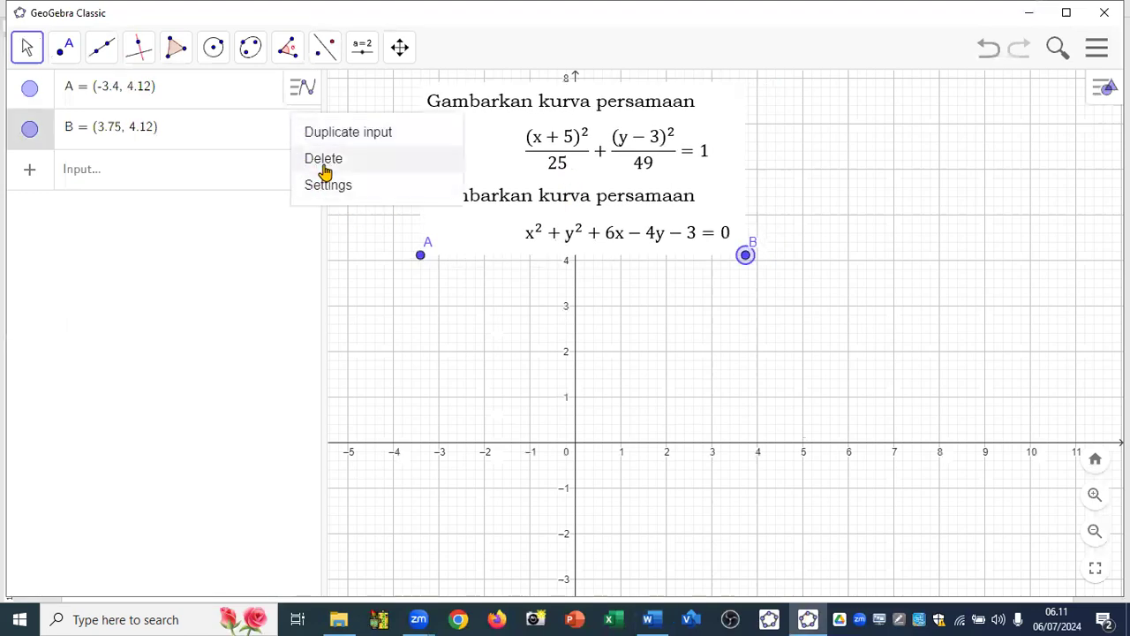
{"action": "left_click", "coordinate": [319, 160]}
{"action": "left_click", "coordinate": [300, 90]}
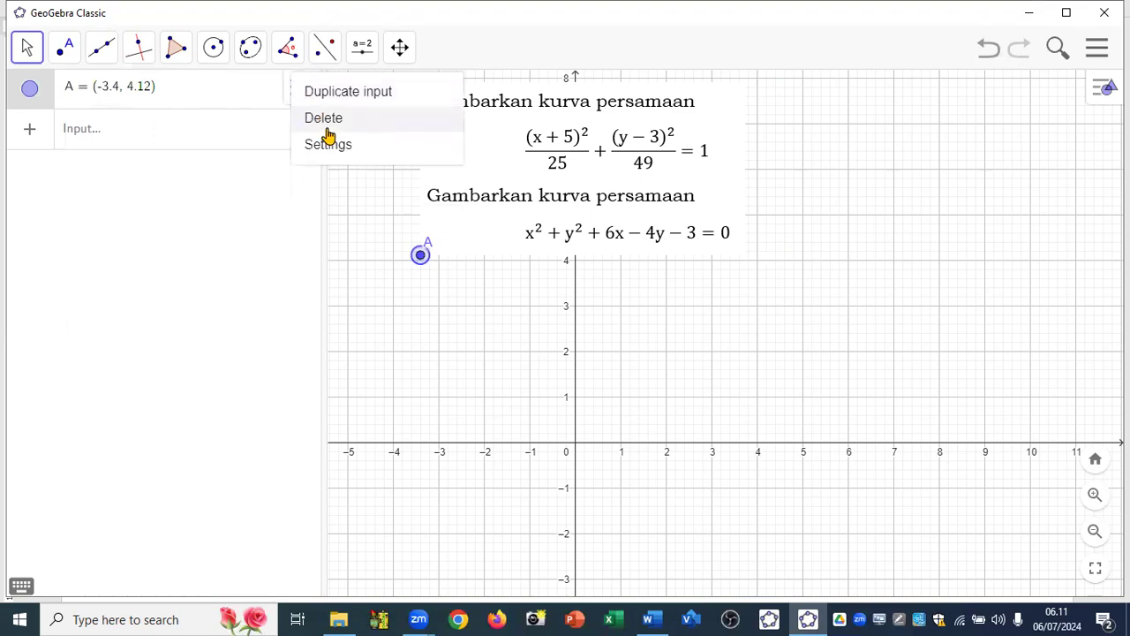
{"action": "left_click", "coordinate": [327, 118]}
- Enter the ellipse equation (x + 5)²/25 + (y − 3)²/49 = 1 as a new input
{"action": "left_click", "coordinate": [121, 91]}
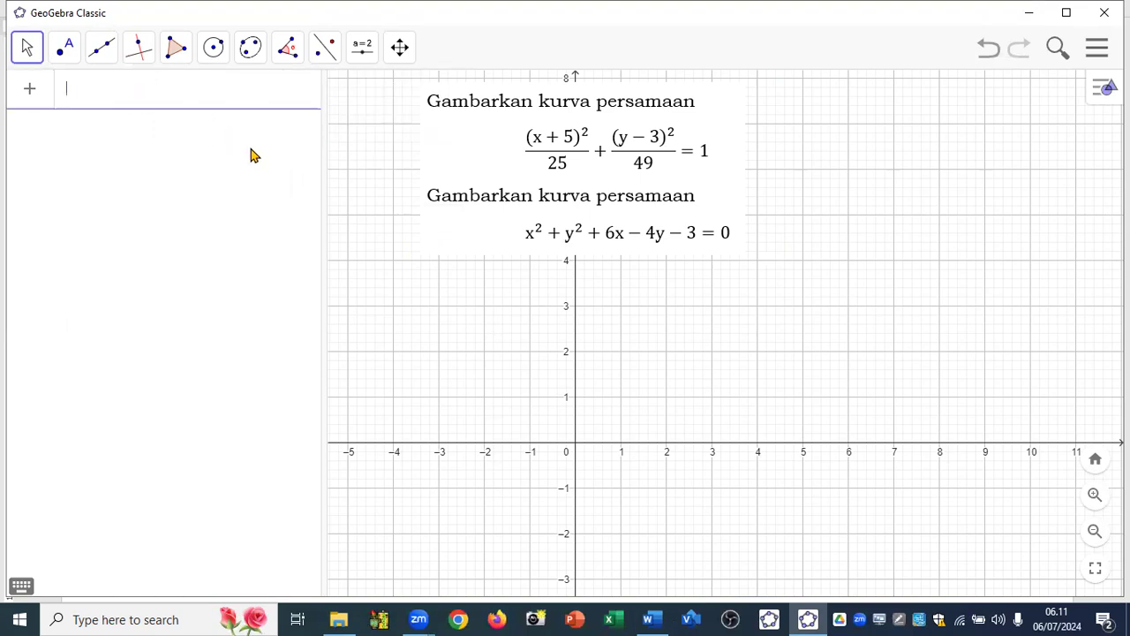
{"action": "type", "text": "(x + 5"}
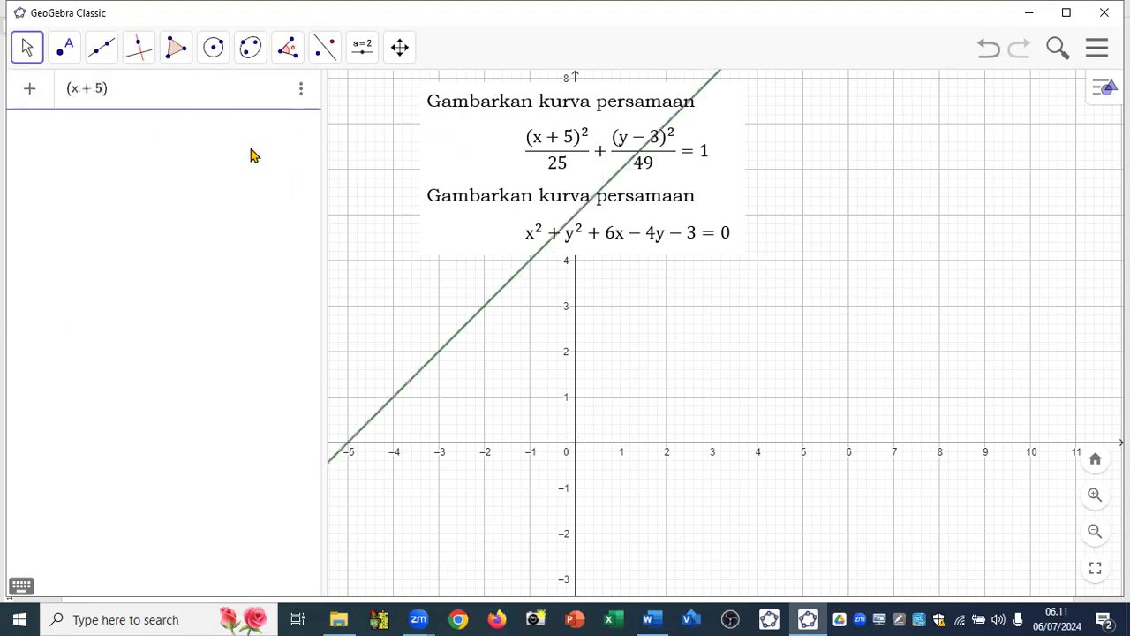
{"action": "left_click", "coordinate": [113, 94]}
{"action": "type", "text": "^2"}
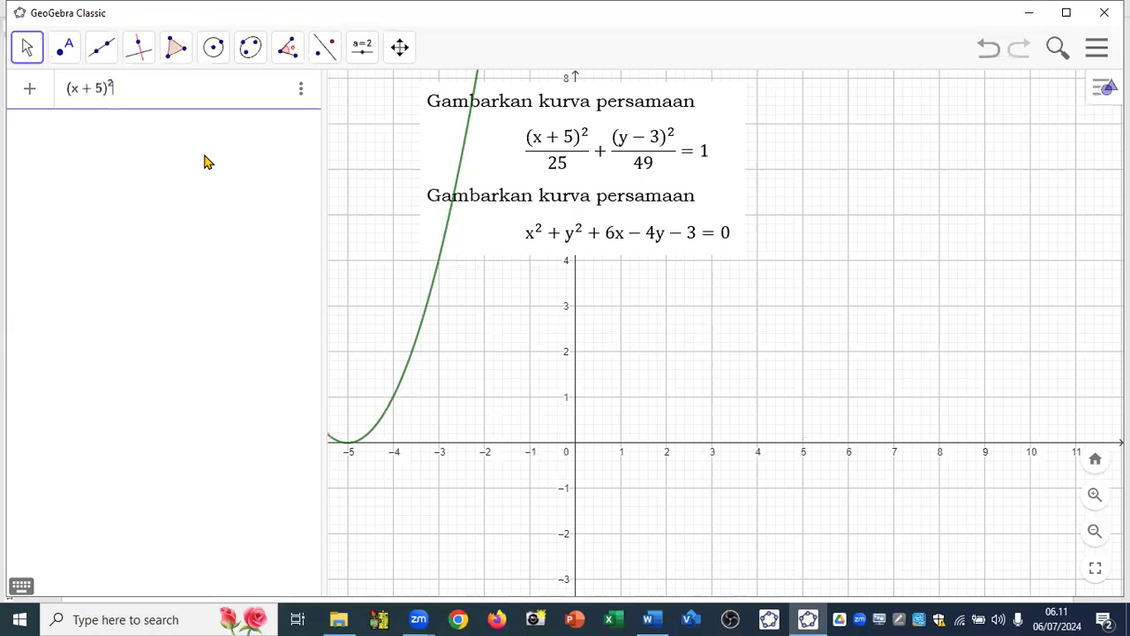
{"action": "type", "text": "/25"}
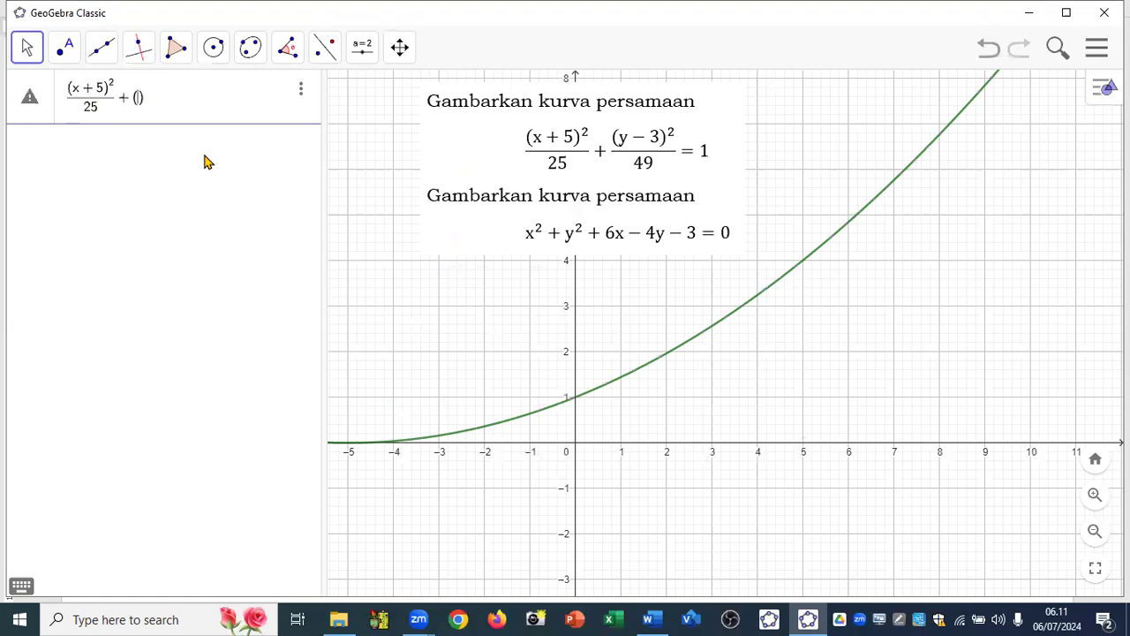
{"action": "type", "text": "+(y-3"}
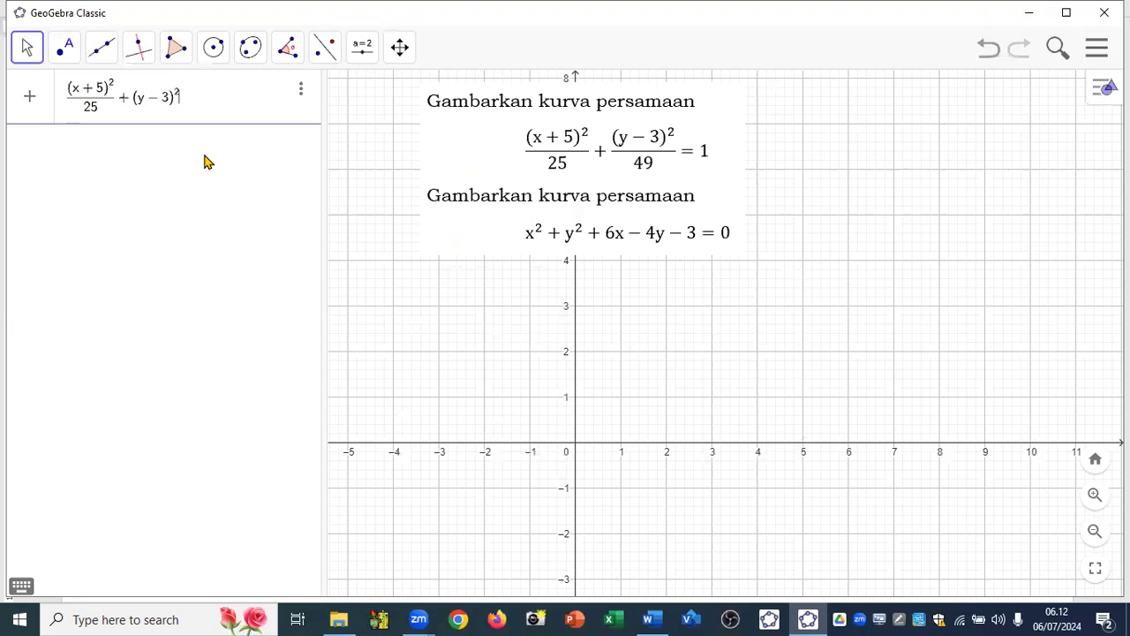
{"action": "type", "text": "/49"}
{"action": "key", "text": "Right"}
{"action": "type", "text": "= 1"}
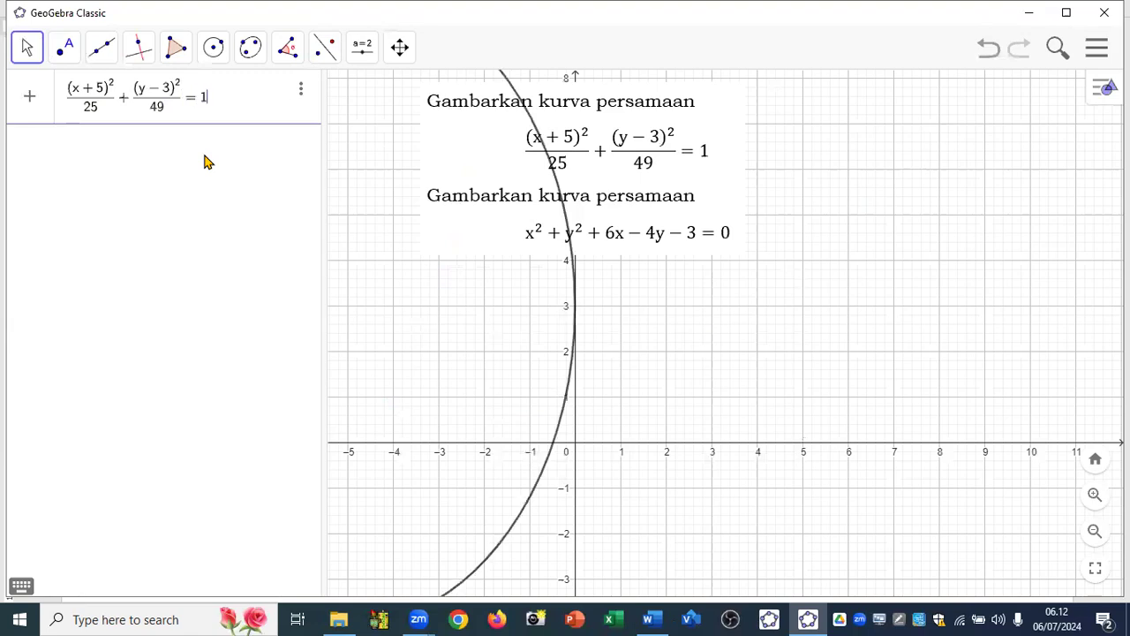
- Plot the entered ellipse equation and bring the whole curve into view
{"action": "key", "text": "Return"}
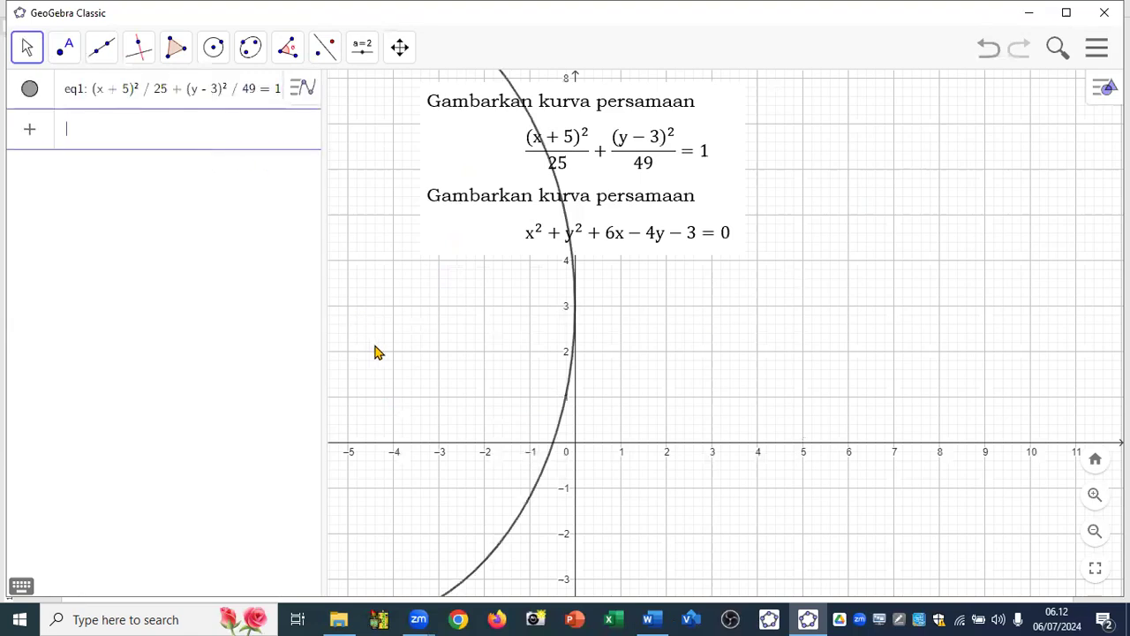
{"action": "scroll", "coordinate": [429, 340], "scroll_direction": "down", "scroll_amount": 2}
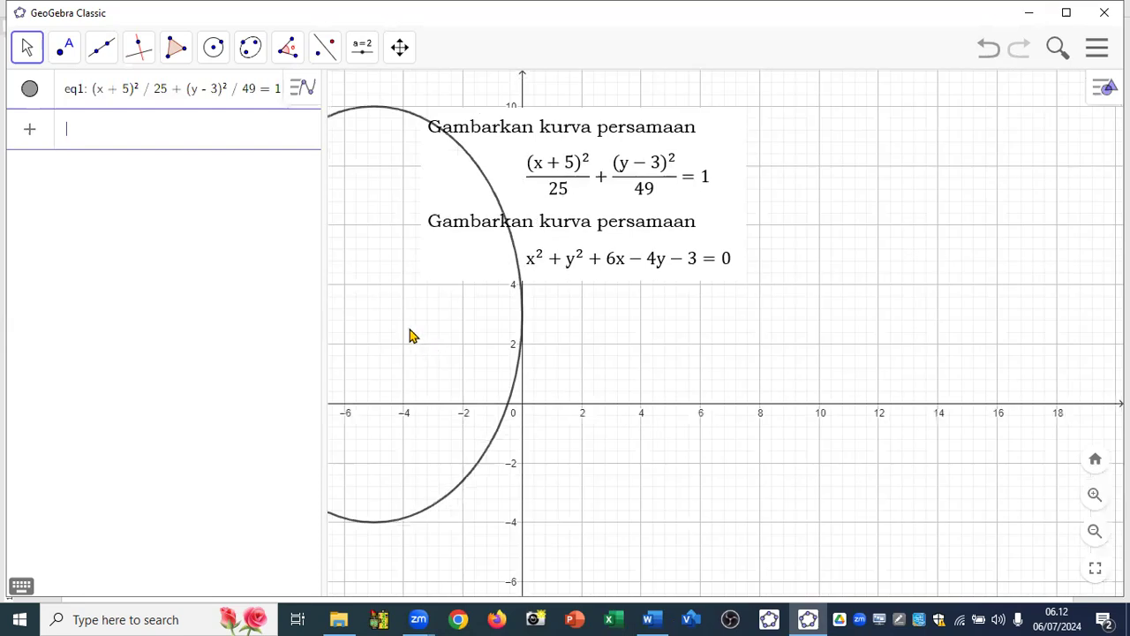
{"action": "scroll", "coordinate": [404, 329], "scroll_direction": "down", "scroll_amount": 4}
{"action": "left_click_drag", "start_coordinate": [397, 327], "coordinate": [578, 306]}
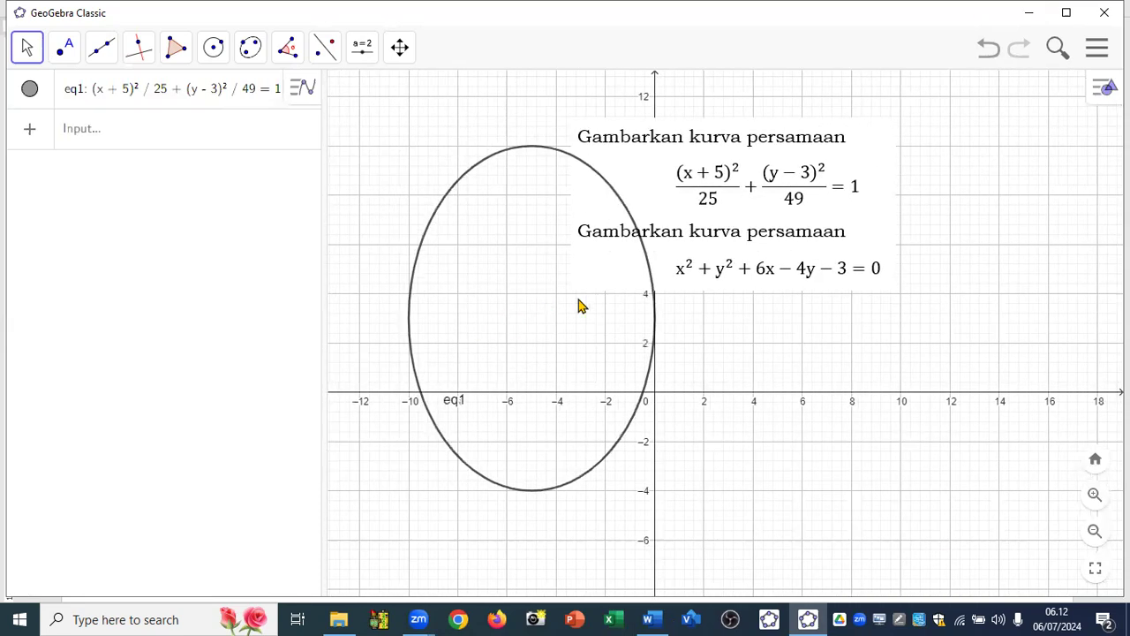
- Move the exercise image clear of the ellipse to the positive side of the y-axis, and hide the ellipse
{"action": "left_click_drag", "start_coordinate": [729, 240], "coordinate": [814, 198]}
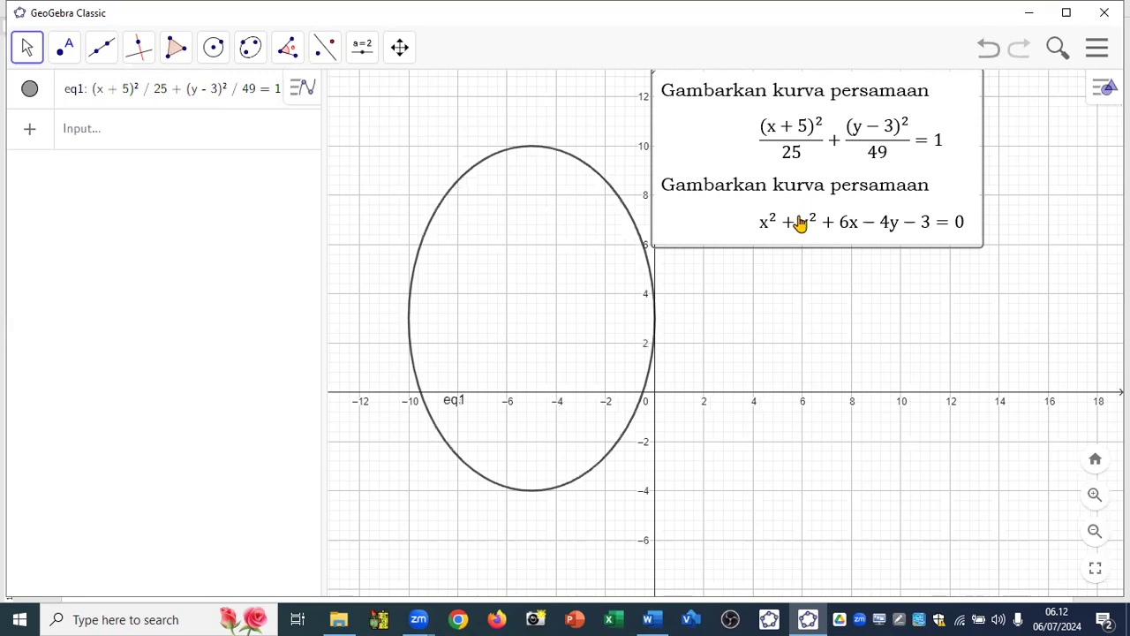
{"action": "left_click", "coordinate": [29, 91]}
{"action": "left_click_drag", "start_coordinate": [745, 174], "coordinate": [749, 154]}
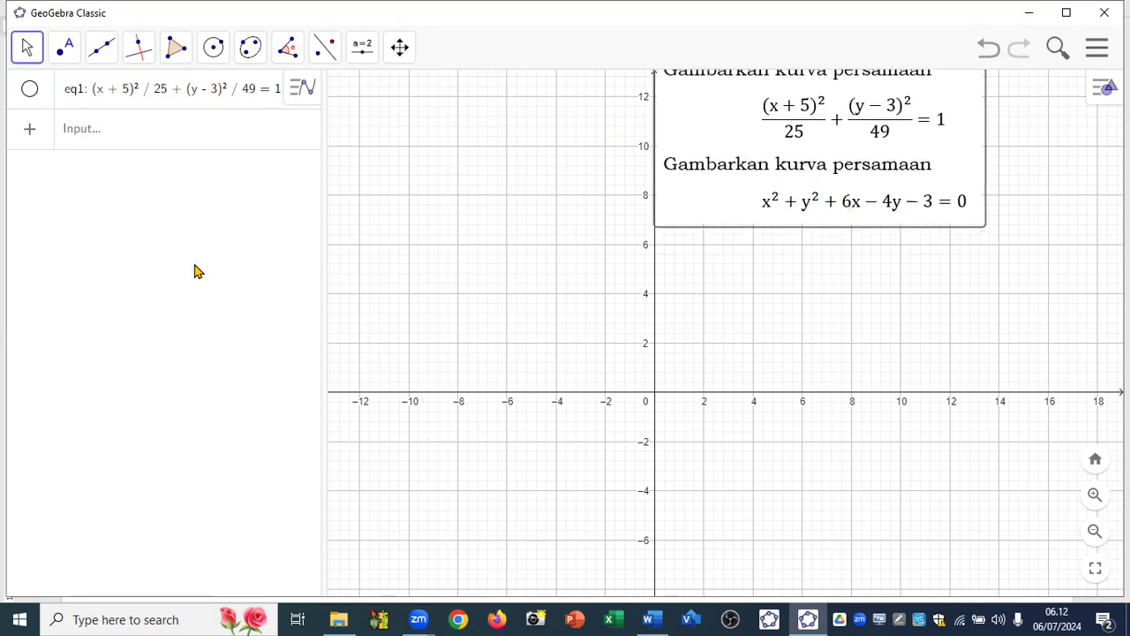
- Enter the circle equation x² + y² + 6x − 4y − 3 = 0 as a new input
{"action": "left_click", "coordinate": [115, 133]}
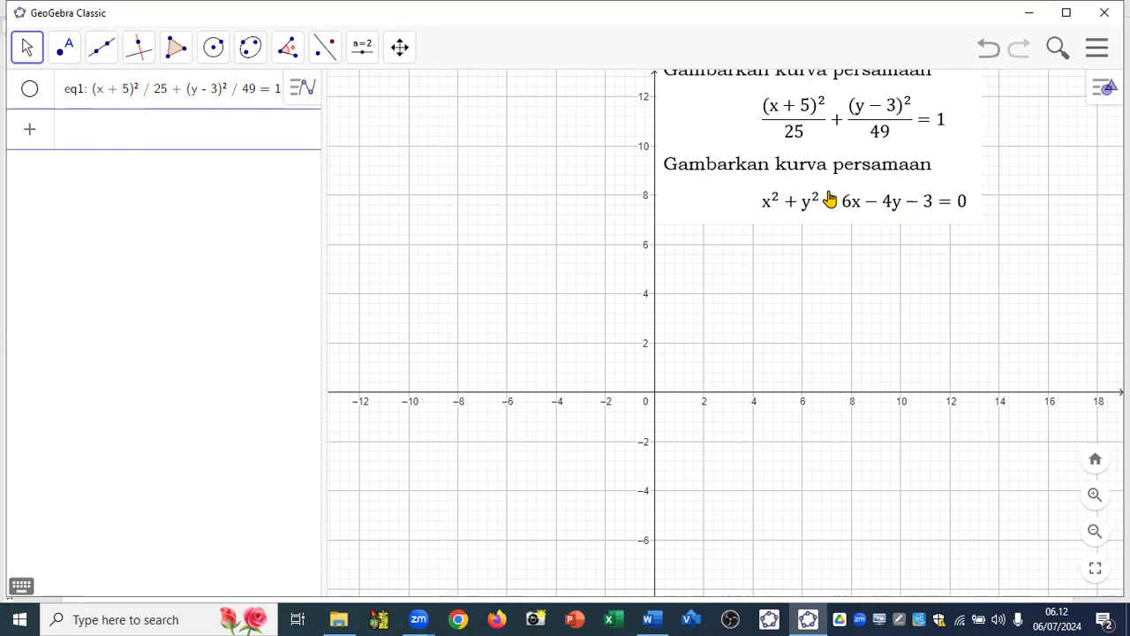
{"action": "type", "text": "x"}
{"action": "type", "text": "^2"}
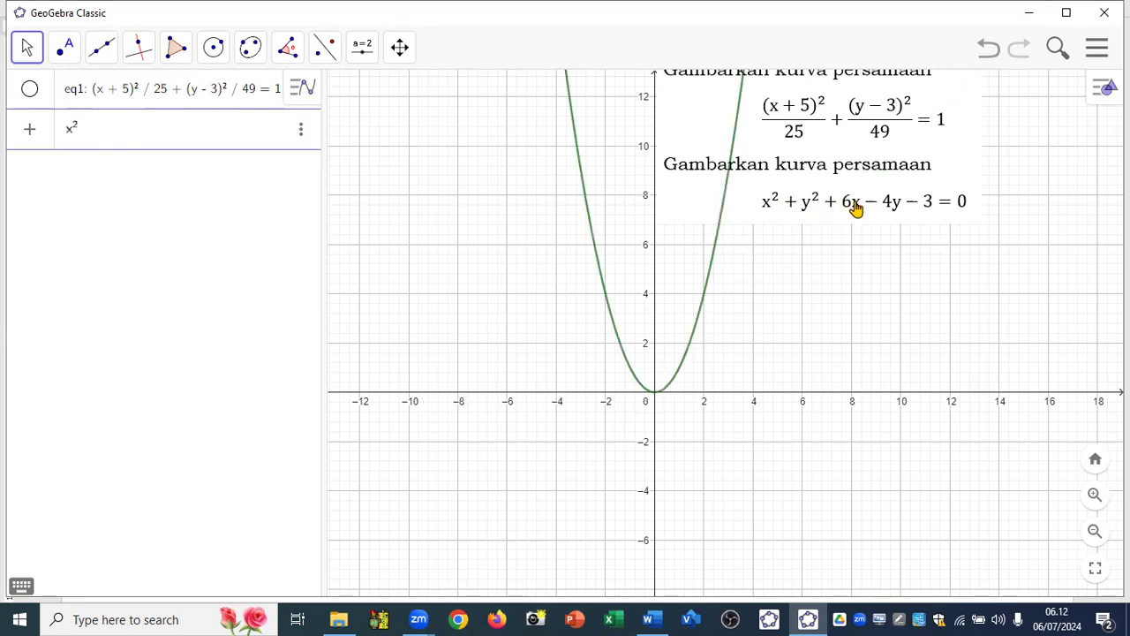
{"action": "type", "text": "+y"}
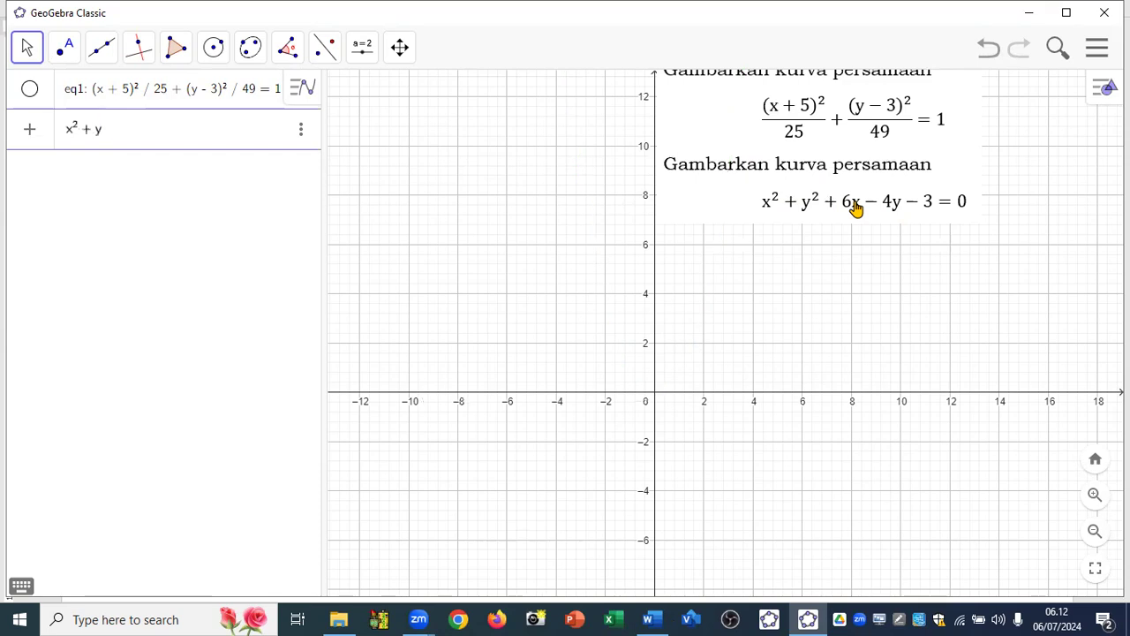
{"action": "type", "text": "+ 6"}
{"action": "type", "text": "x - "}
{"action": "type", "text": "4y - 3 "}
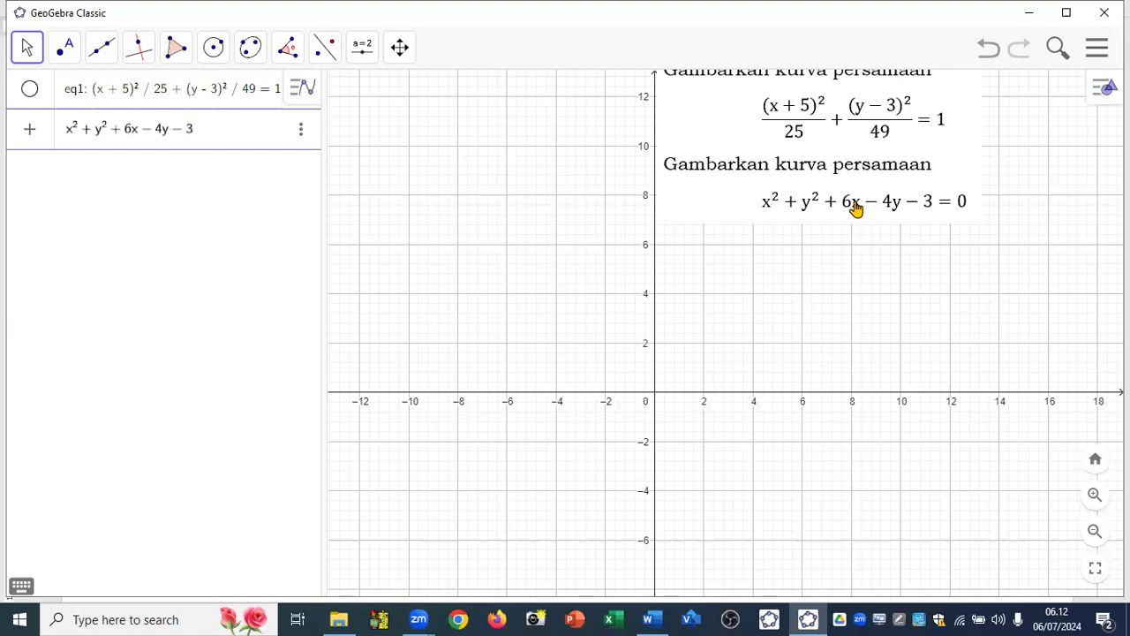
{"action": "type", "text": "= 0"}
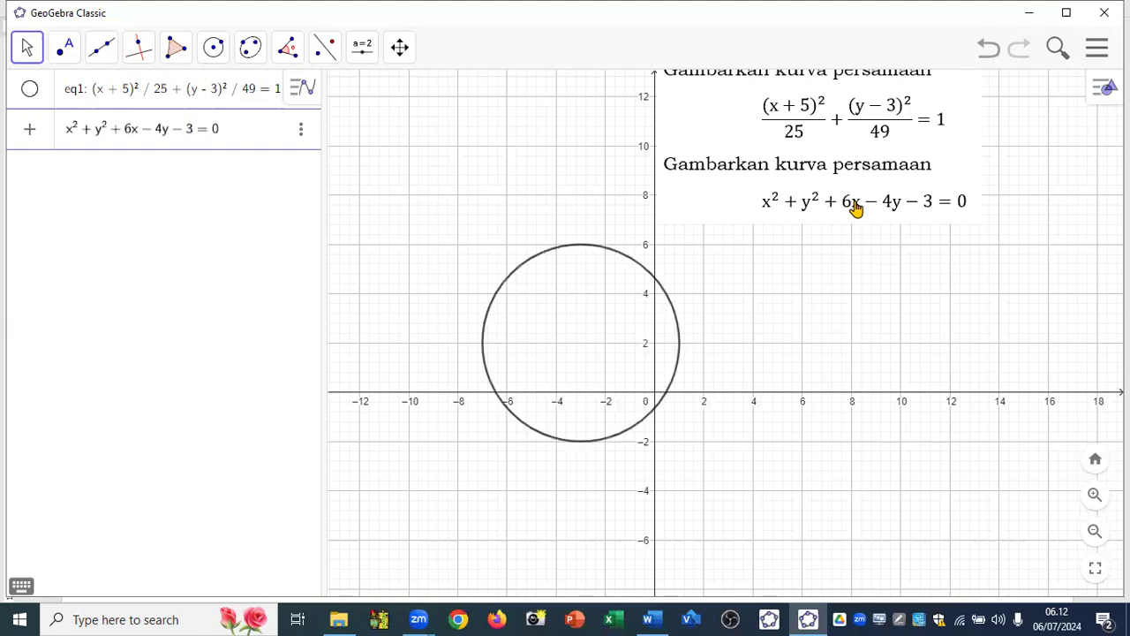
{"action": "key", "text": "Return"}
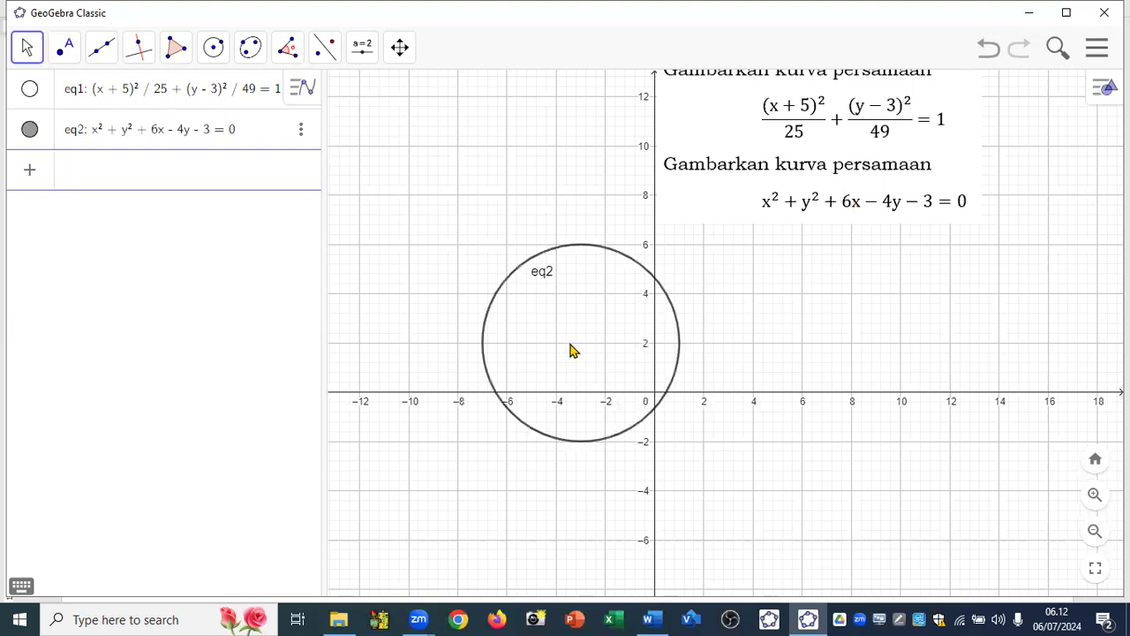
- Construct the circle's center point with the Midpoint or Center tool
{"action": "scroll", "coordinate": [569, 351], "scroll_direction": "up", "scroll_amount": 4}
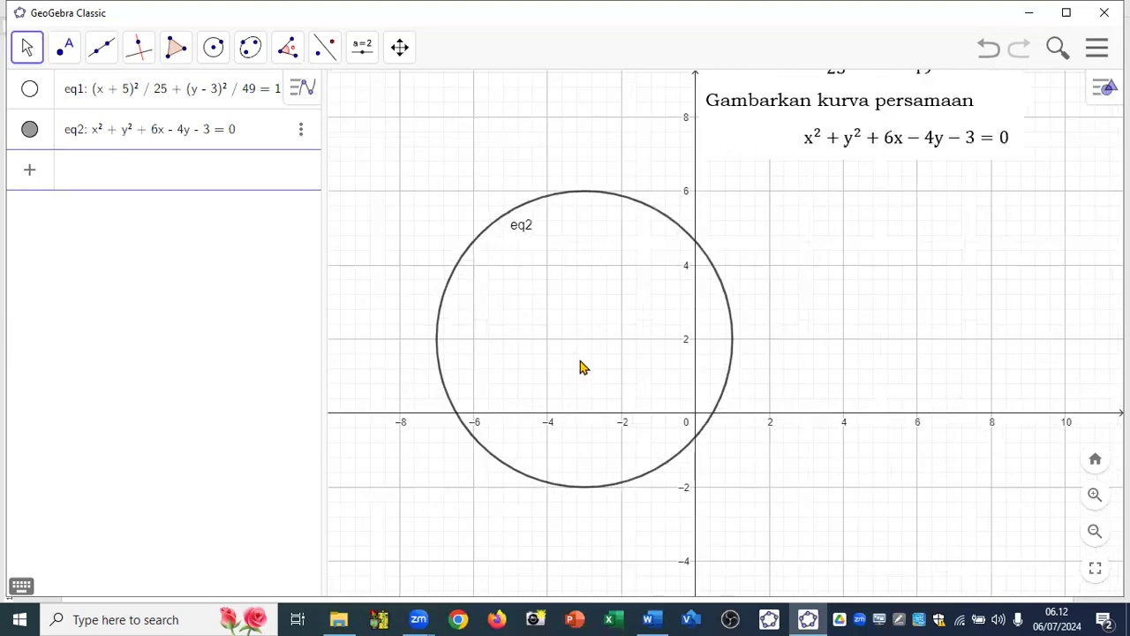
{"action": "left_click", "coordinate": [73, 57]}
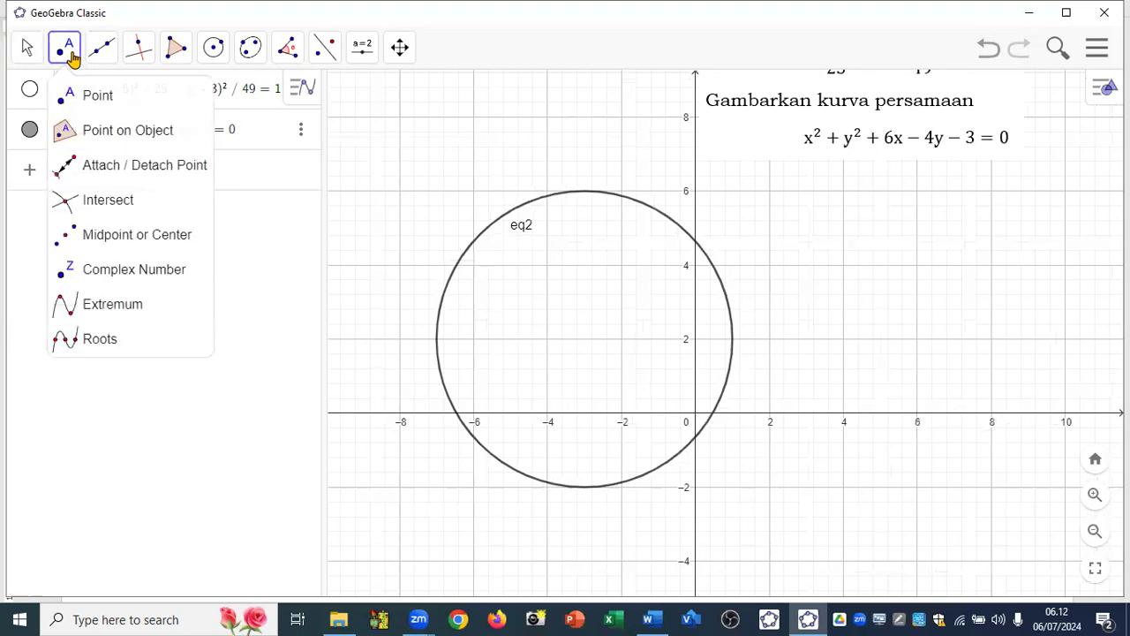
{"action": "left_click", "coordinate": [113, 243]}
{"action": "left_click", "coordinate": [608, 198]}
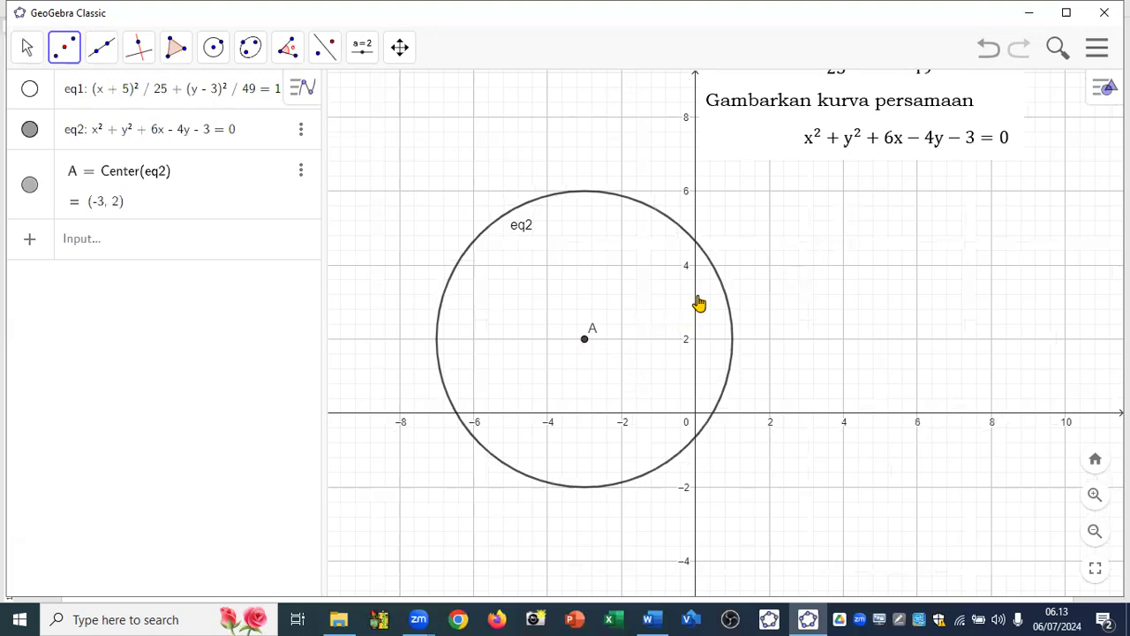
- Try to measure the distance from center A to the circle's edge, and delete the resulting circumference measurement
{"action": "scroll", "coordinate": [715, 304], "scroll_direction": "up", "scroll_amount": 3}
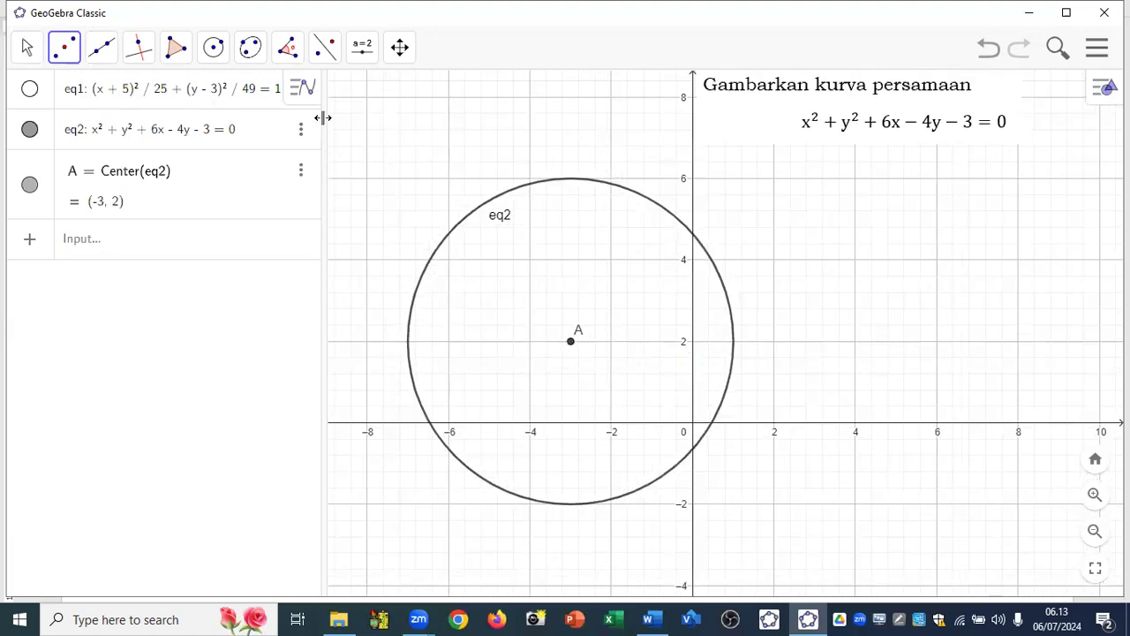
{"action": "left_click", "coordinate": [296, 53]}
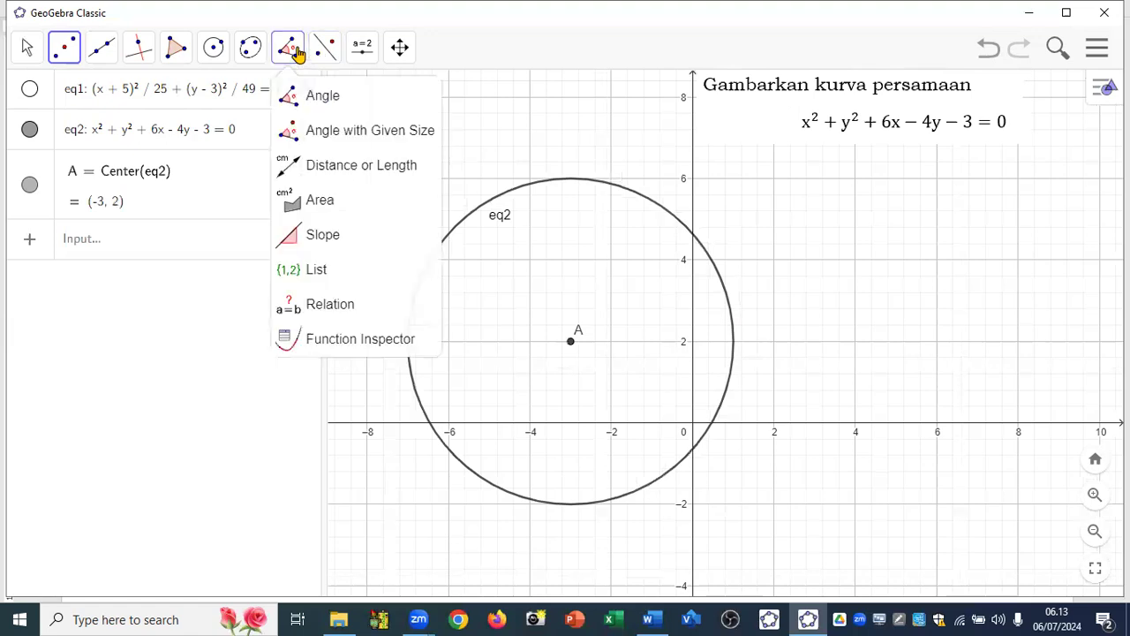
{"action": "left_click", "coordinate": [338, 176]}
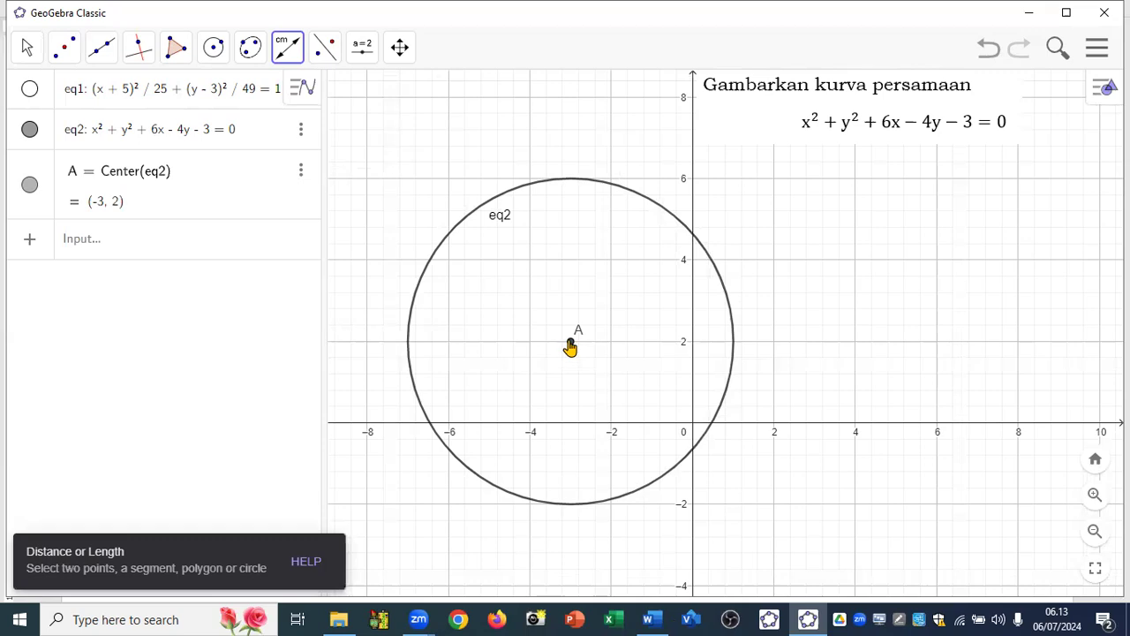
{"action": "left_click", "coordinate": [571, 342]}
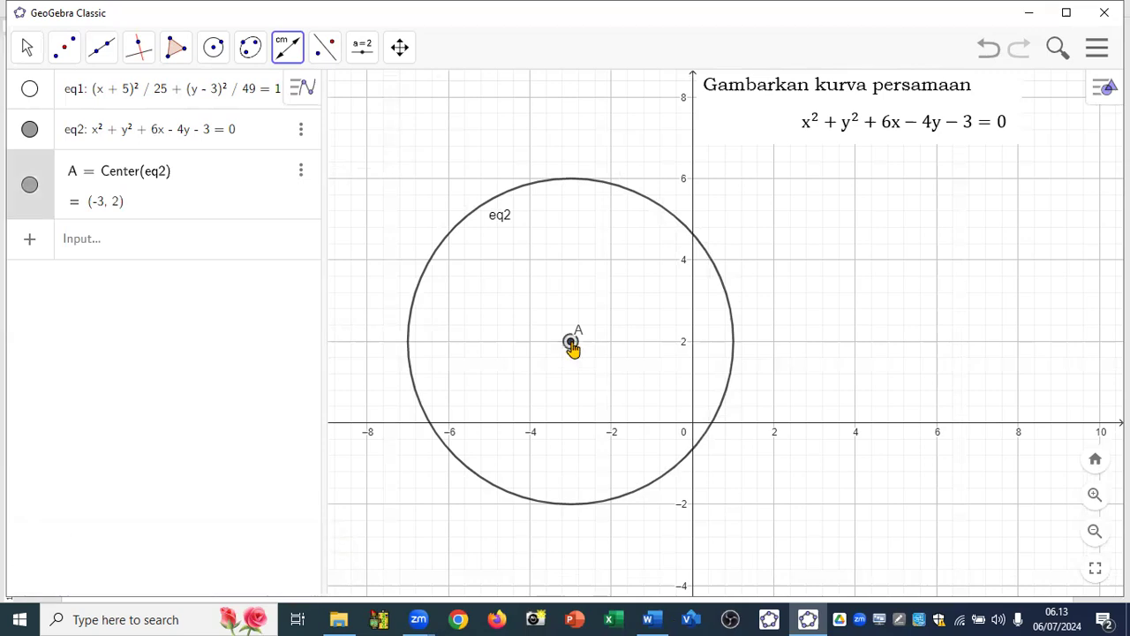
{"action": "left_click", "coordinate": [733, 346]}
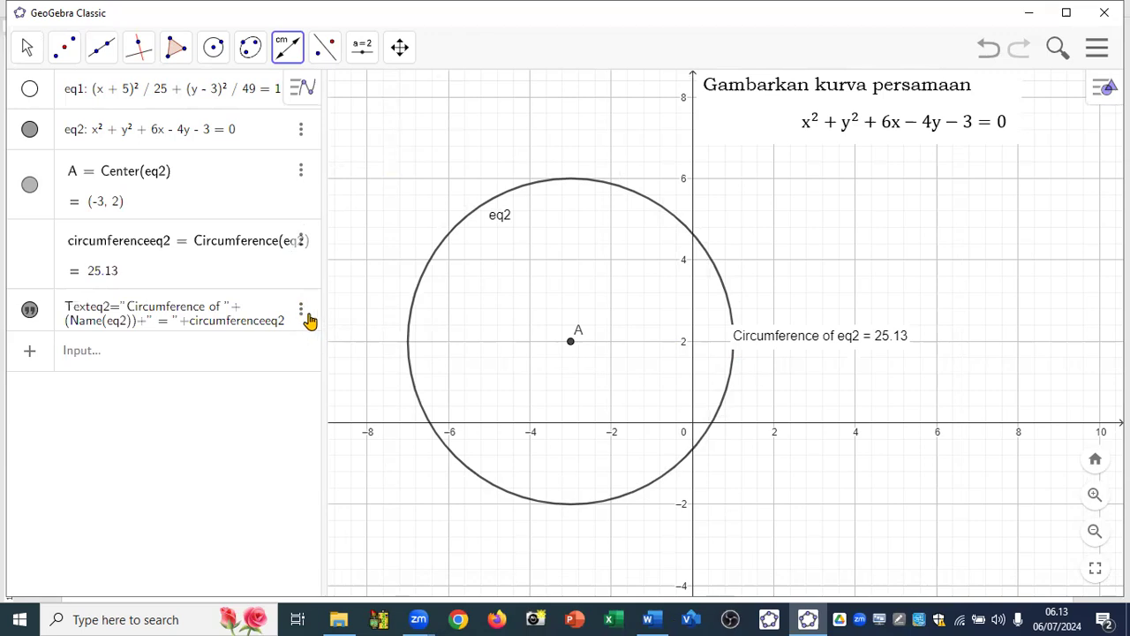
{"action": "left_click", "coordinate": [300, 240]}
{"action": "left_click", "coordinate": [326, 295]}
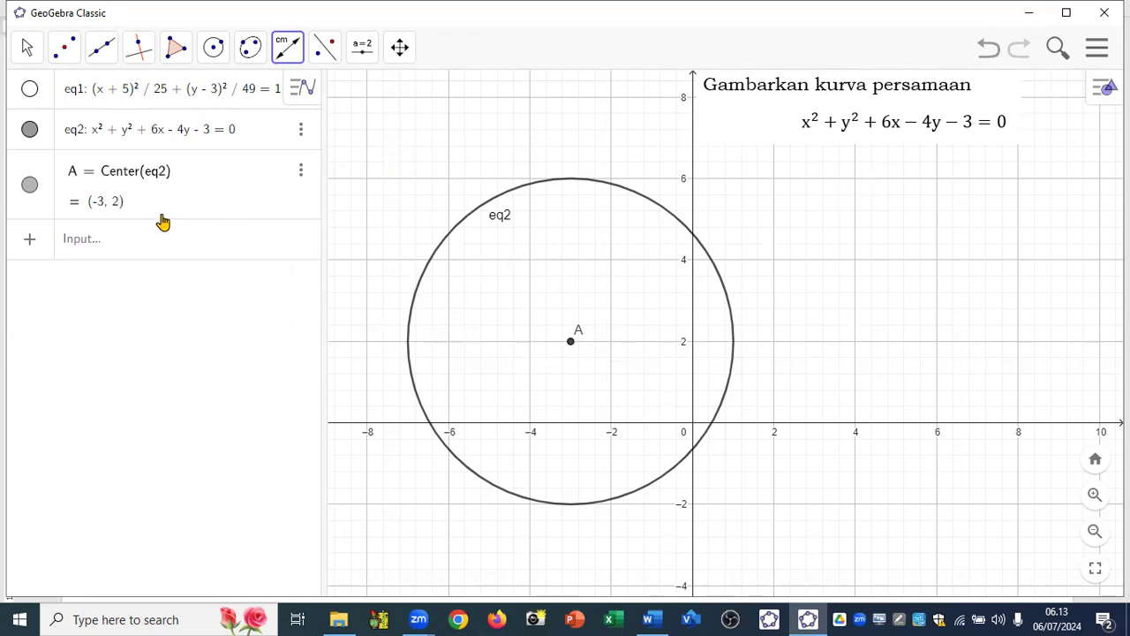
- Delete the ellipse and circle equations, including the dependent center point
{"action": "left_click", "coordinate": [275, 93]}
{"action": "left_click", "coordinate": [300, 94]}
{"action": "left_click", "coordinate": [313, 117]}
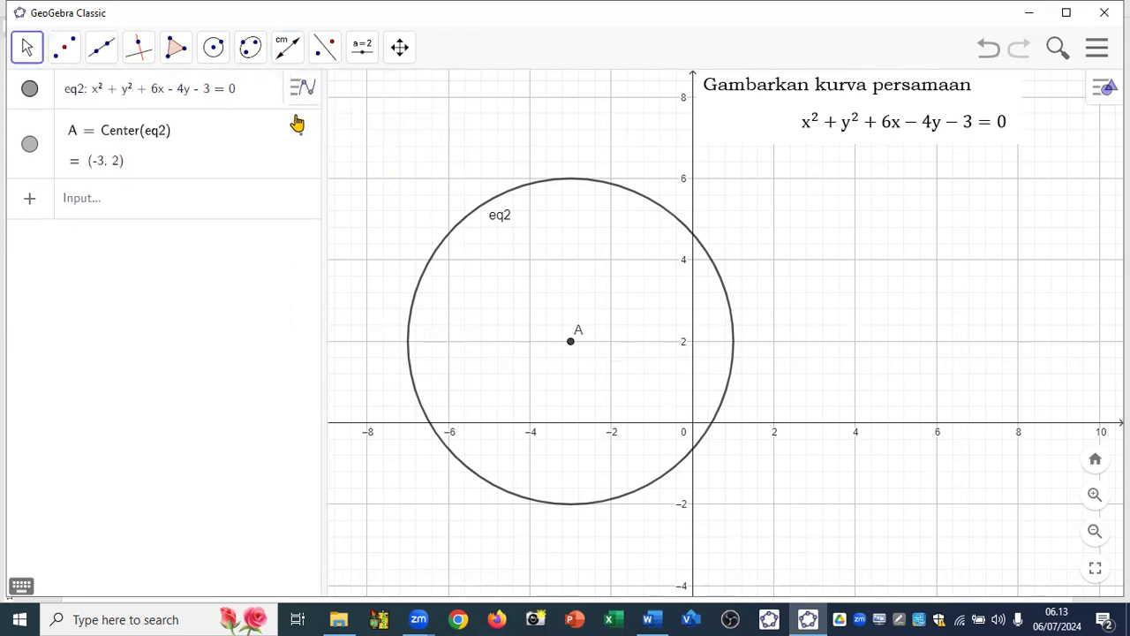
{"action": "left_click", "coordinate": [300, 97]}
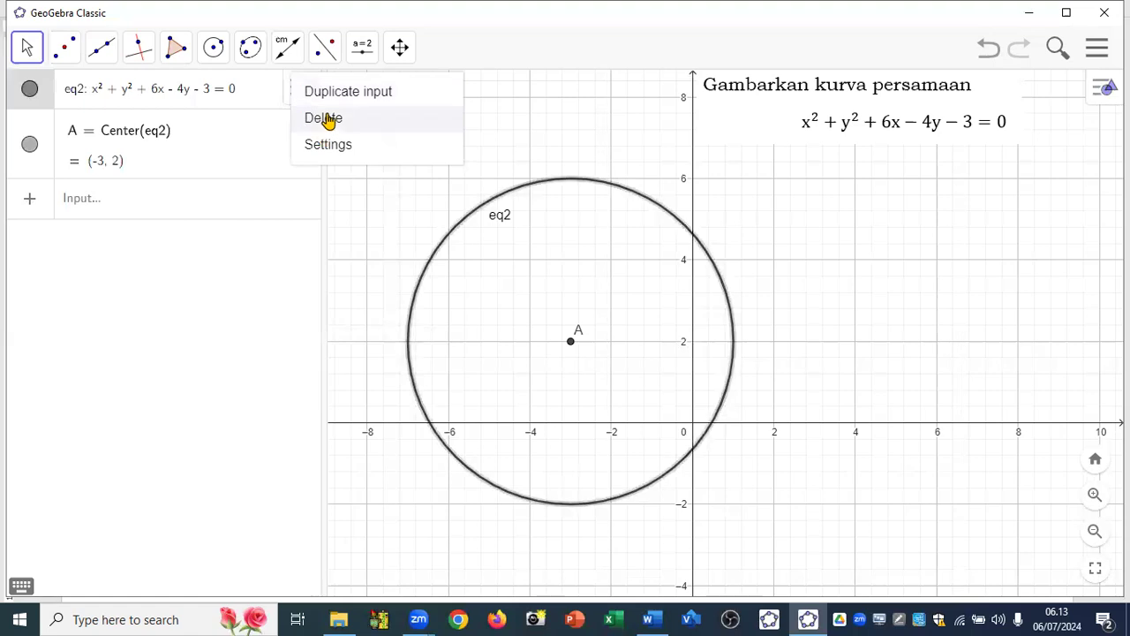
{"action": "left_click", "coordinate": [323, 116]}
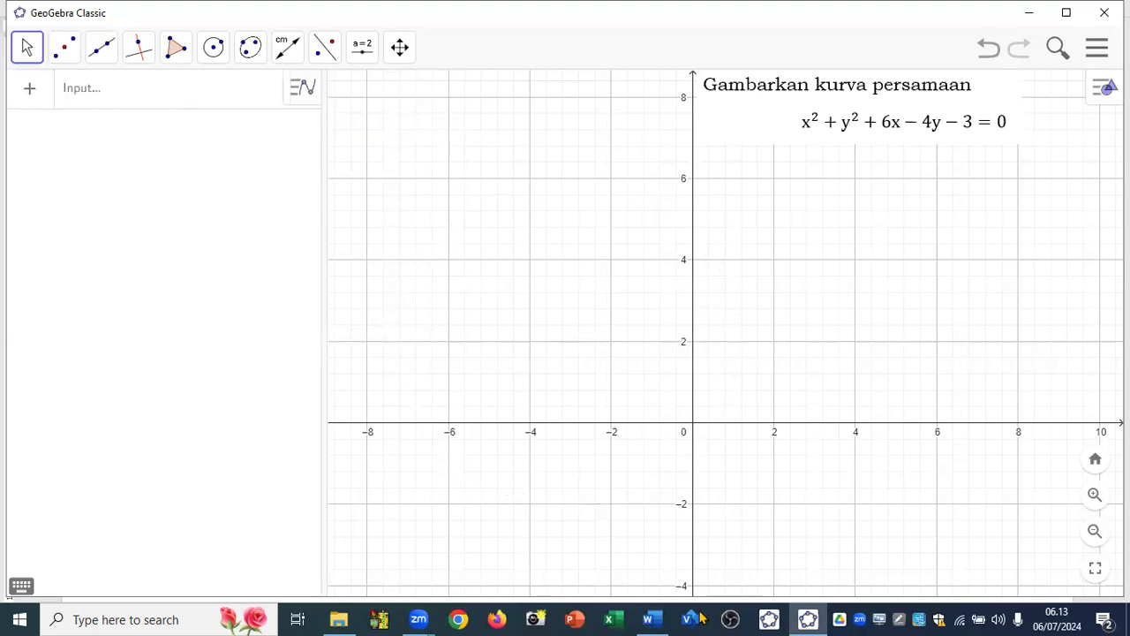
- Switch to the Word document and capture the two "Cari persamaan garis" parallel and perpendicular line exercises as a screen snip
{"action": "mouse_move", "coordinate": [648, 618]}
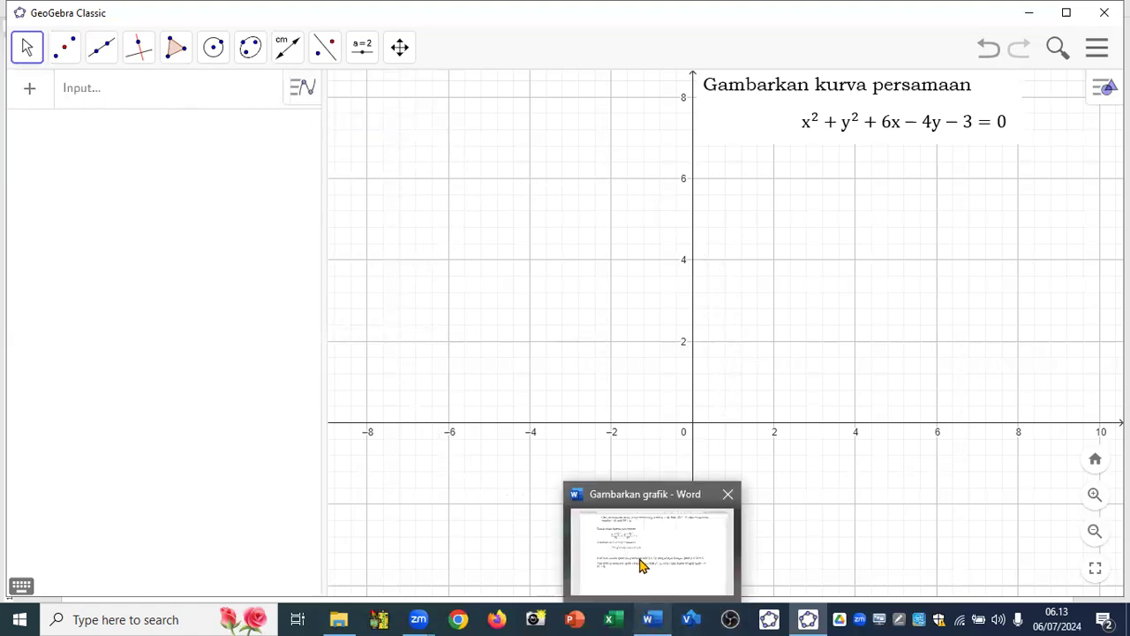
{"action": "left_click", "coordinate": [641, 565]}
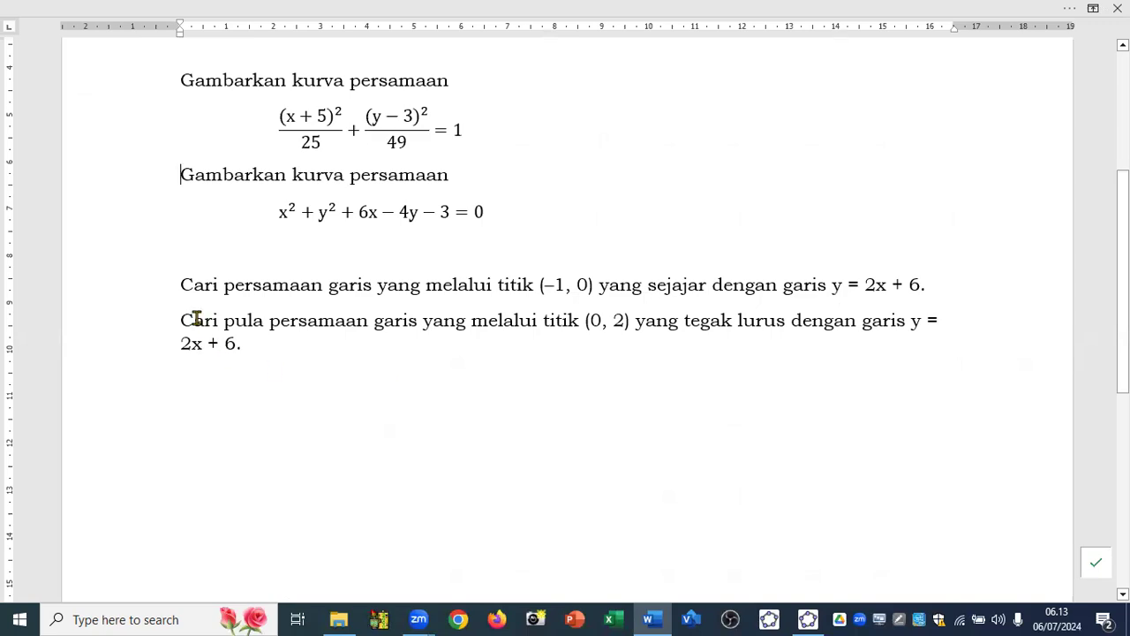
{"action": "key", "text": "super+shift+s"}
{"action": "left_click_drag", "start_coordinate": [166, 268], "coordinate": [939, 362]}
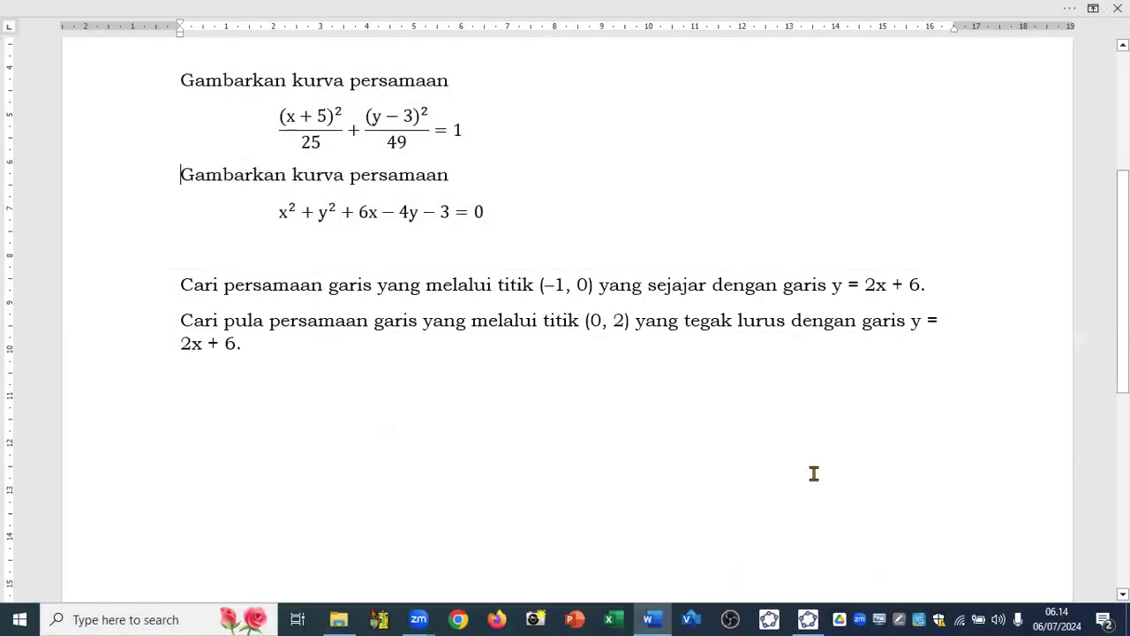
- Switch back to GeoGebra, paste the captured line exercises as an image, and place its lower-left corner at about (-7.3, 4.67)
{"action": "mouse_move", "coordinate": [807, 618]}
{"action": "left_click", "coordinate": [801, 573]}
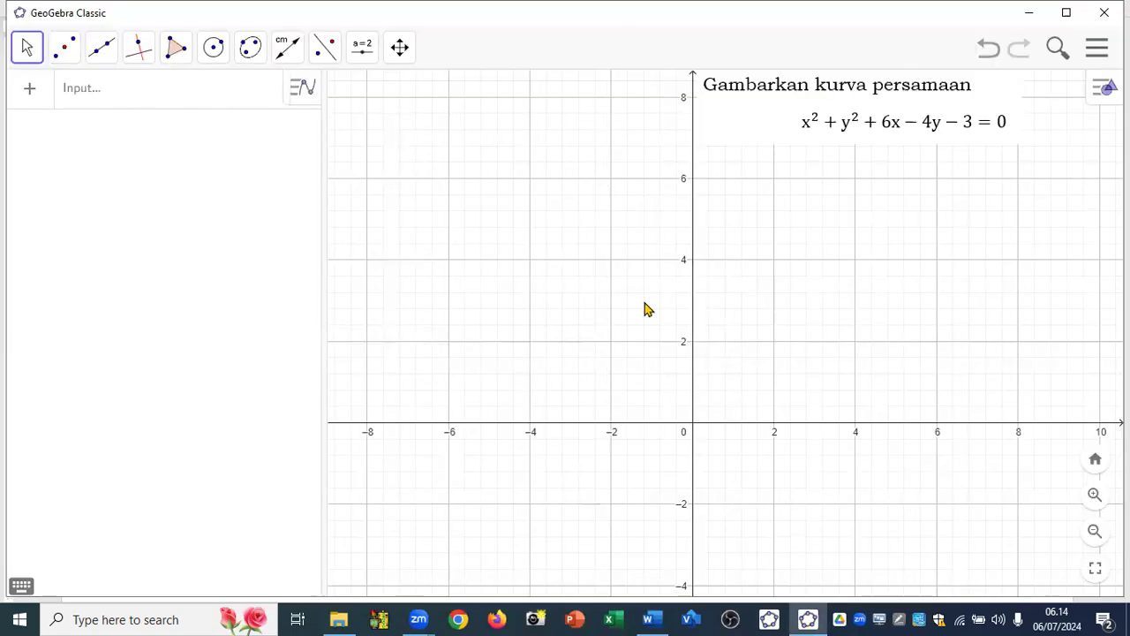
{"action": "left_click", "coordinate": [23, 45]}
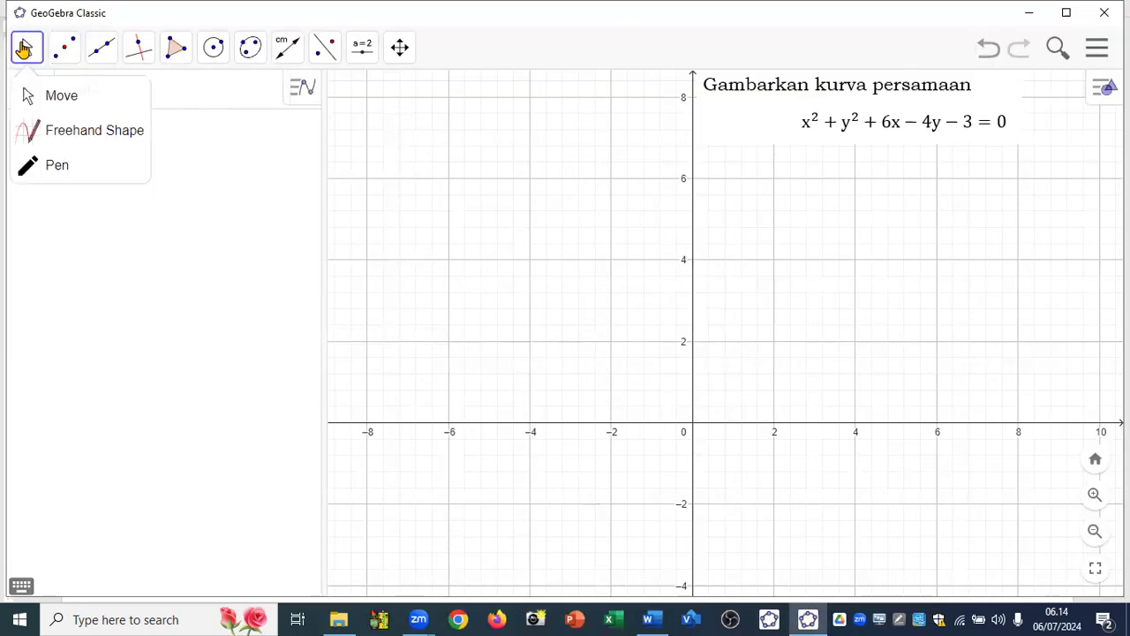
{"action": "left_click", "coordinate": [37, 96]}
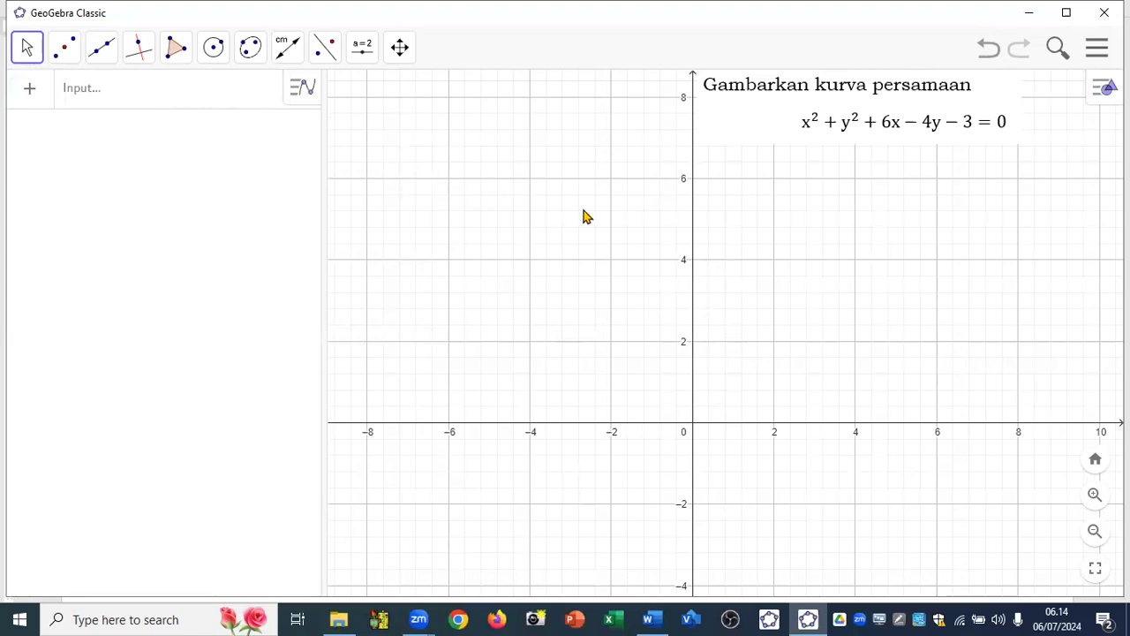
{"action": "key", "text": "ctrl+v"}
{"action": "left_click_drag", "start_coordinate": [697, 461], "coordinate": [602, 208]}
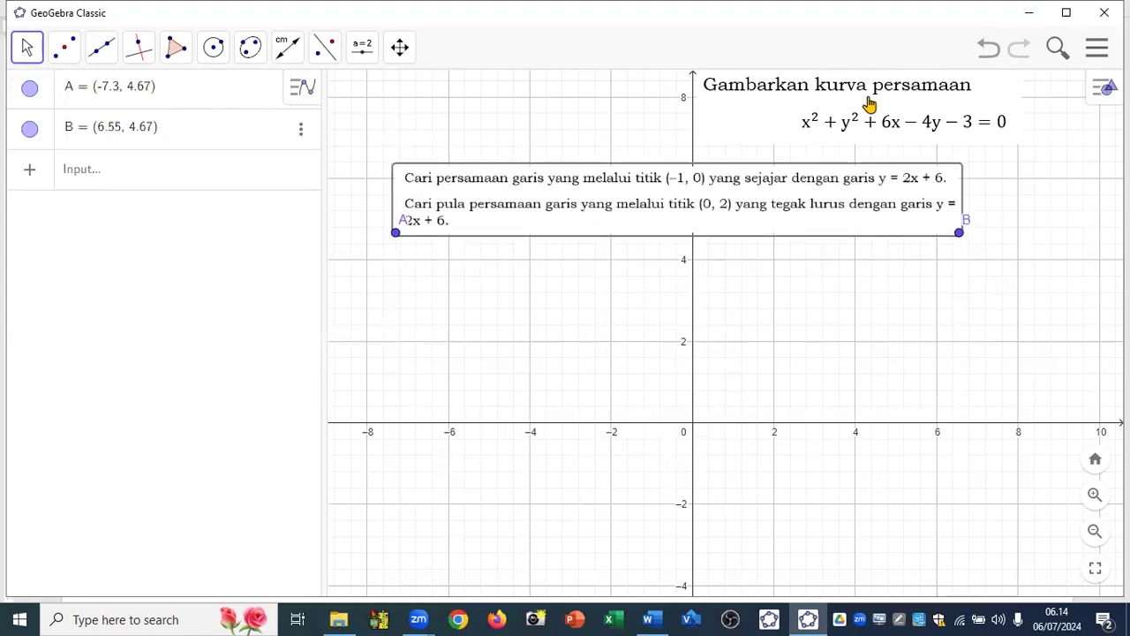
- Delete the old curve exercise image and move the new image's lower-left corner to about (-7.53, 6.34)
{"action": "left_click", "coordinate": [868, 106]}
{"action": "key", "text": "Delete"}
{"action": "left_click_drag", "start_coordinate": [744, 203], "coordinate": [733, 133]}
- Delete the line exercise image's corner points B and A, keeping the image in place
{"action": "left_click", "coordinate": [300, 129]}
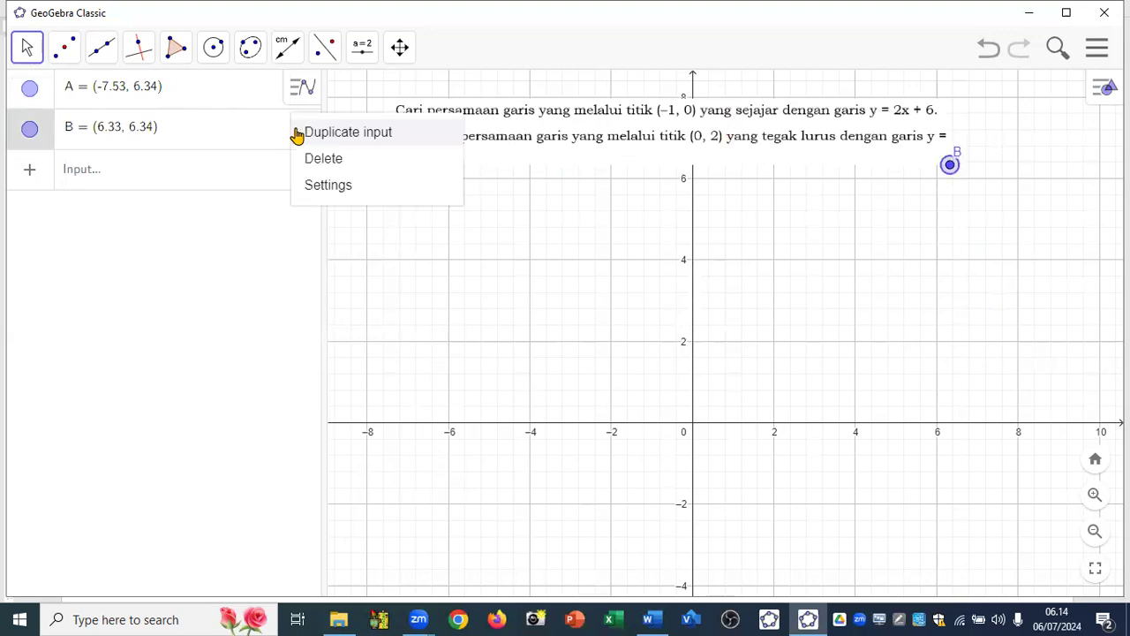
{"action": "left_click", "coordinate": [313, 158]}
{"action": "left_click", "coordinate": [301, 91]}
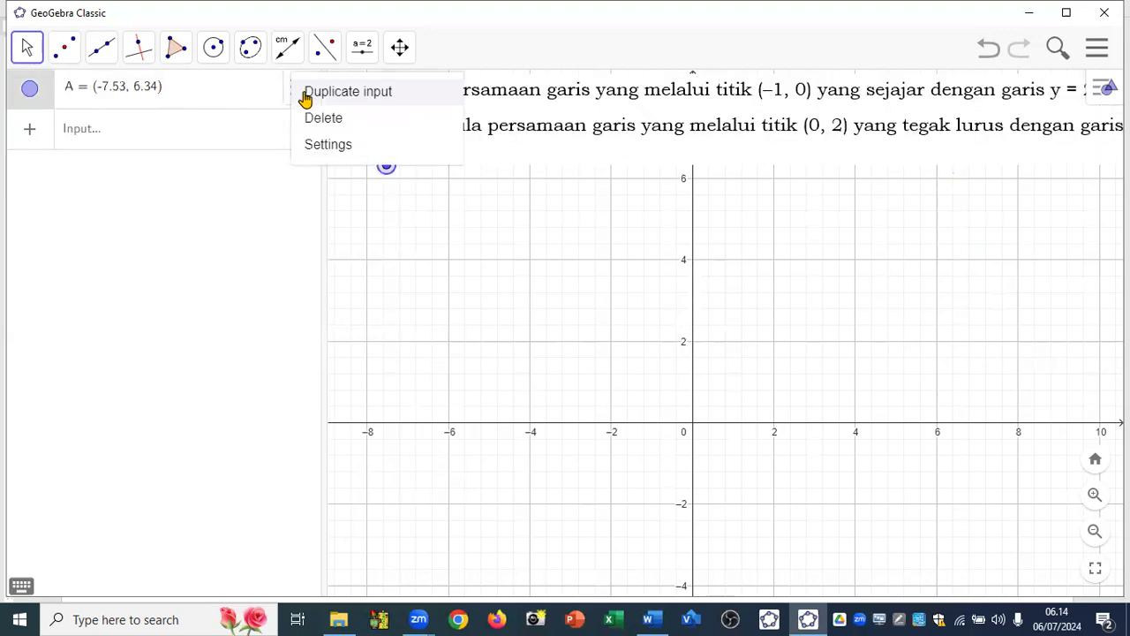
{"action": "left_click", "coordinate": [322, 117]}
- Reposition the line exercise image across the upper part of the graph so both exercises fit fully in view
{"action": "left_click_drag", "start_coordinate": [647, 125], "coordinate": [641, 124]}
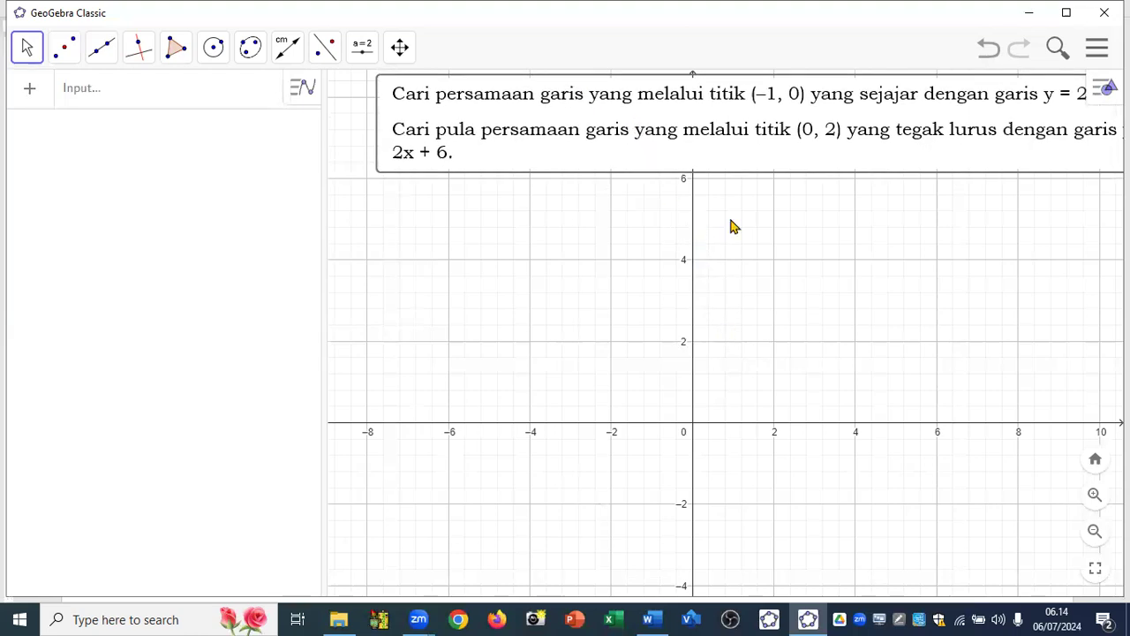
{"action": "left_click_drag", "start_coordinate": [730, 136], "coordinate": [683, 156]}
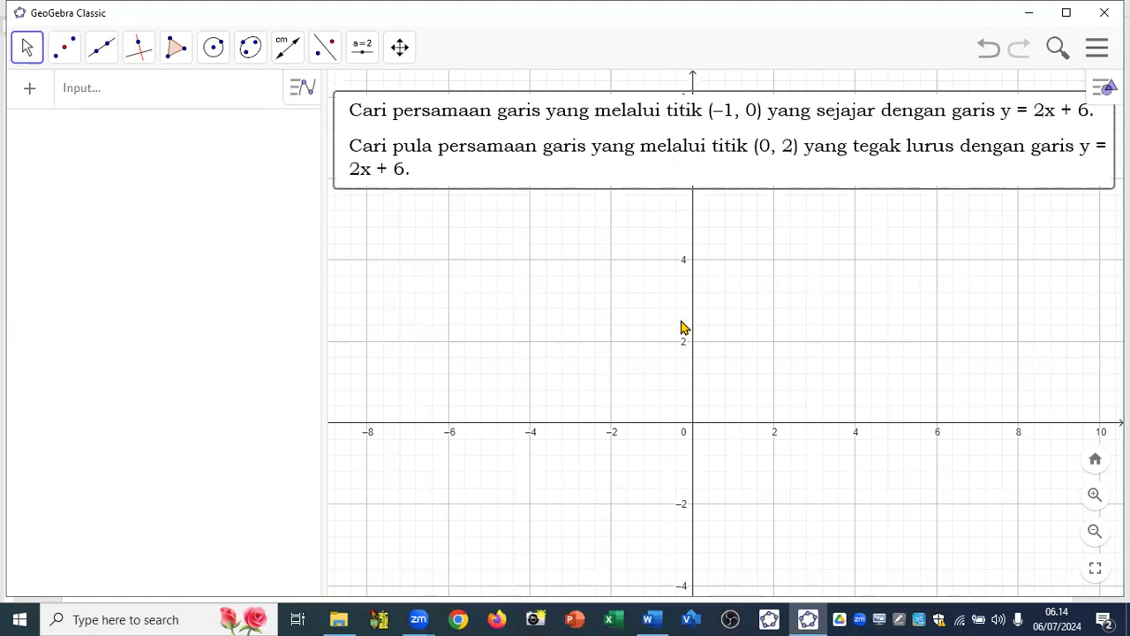
{"action": "scroll", "coordinate": [680, 327], "scroll_direction": "down", "scroll_amount": 2}
{"action": "scroll", "coordinate": [680, 328], "scroll_direction": "down", "scroll_amount": 1}
{"action": "scroll", "coordinate": [681, 327], "scroll_direction": "up", "scroll_amount": 6}
{"action": "left_click_drag", "start_coordinate": [648, 136], "coordinate": [727, 157]}
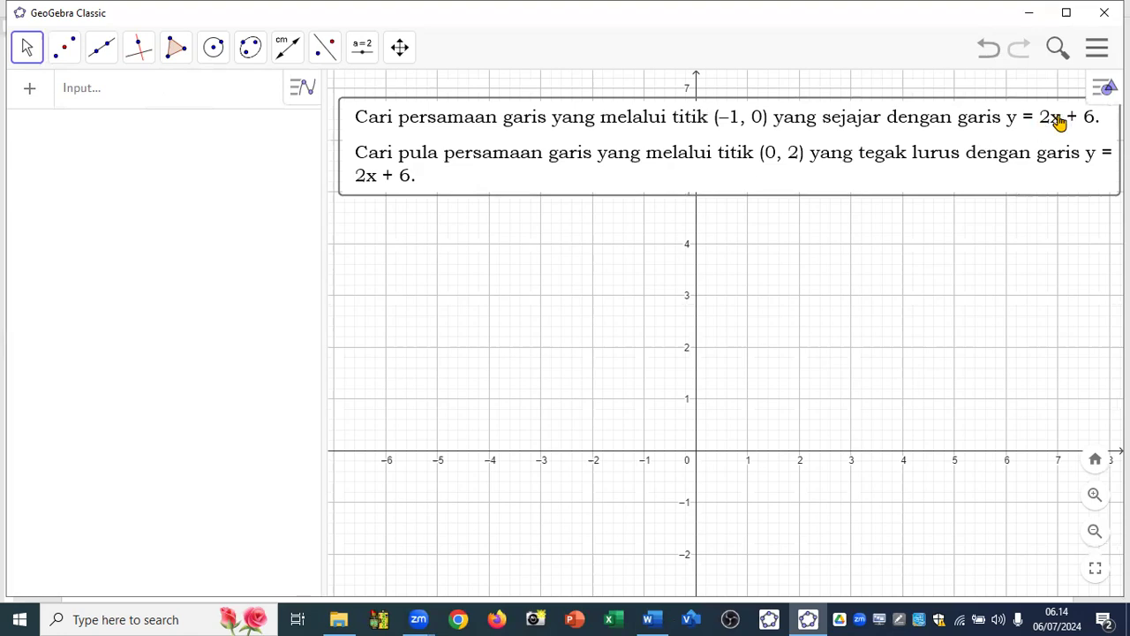
- Graph the given line y = 2x + 6 from the exercise
{"action": "left_click", "coordinate": [95, 104]}
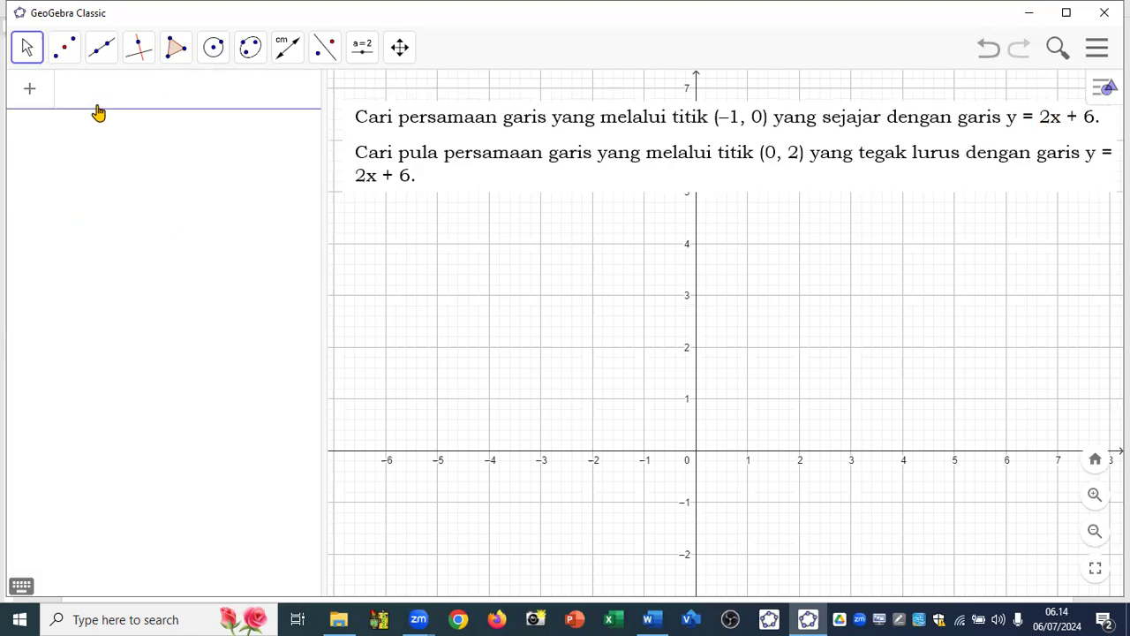
{"action": "type", "text": "y = 2xd"}
{"action": "key", "text": "BackSpace"}
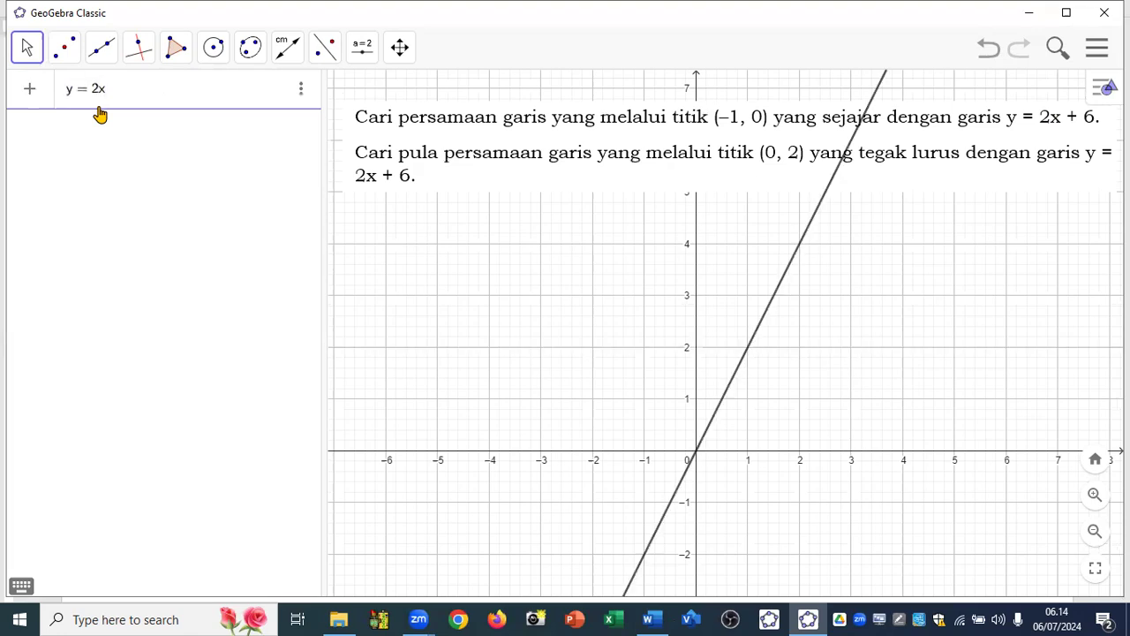
{"action": "type", "text": "+6"}
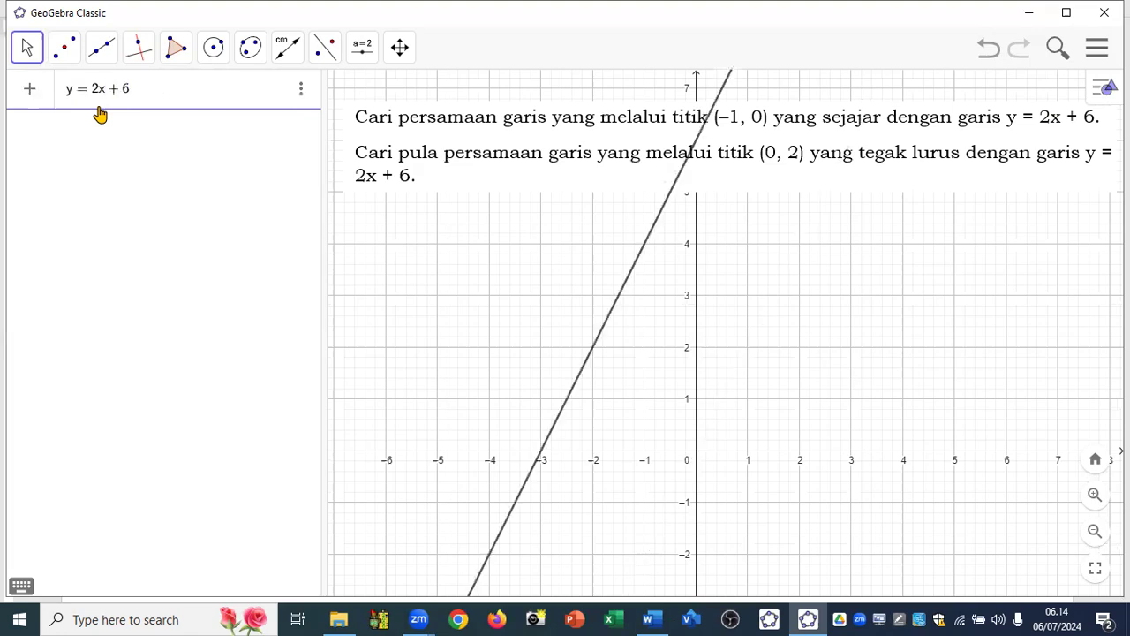
{"action": "key", "text": "Return"}
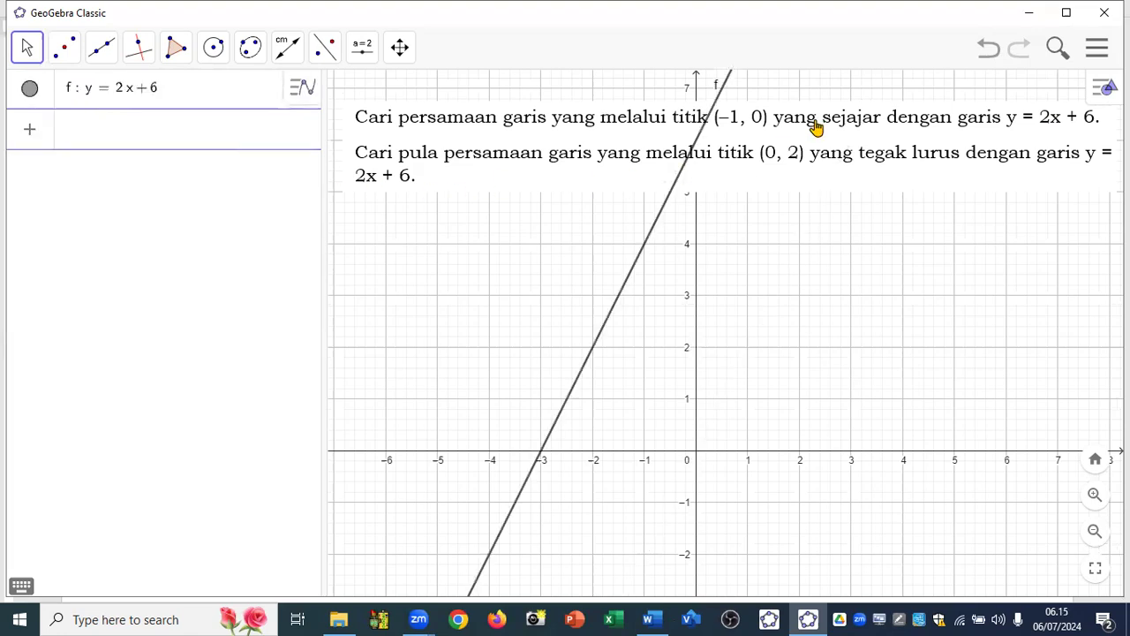
- Construct a line parallel to y = 2x + 6 through a new point at (-1, 0) on the x-axis
{"action": "left_click", "coordinate": [99, 55]}
{"action": "mouse_move", "coordinate": [133, 55]}
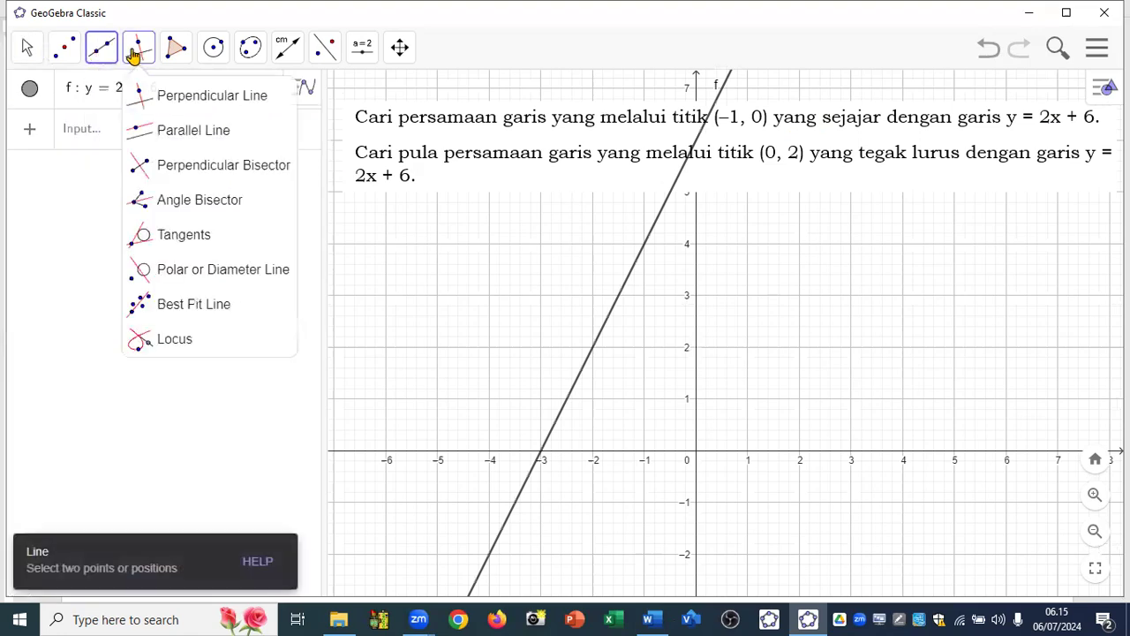
{"action": "left_click", "coordinate": [168, 129]}
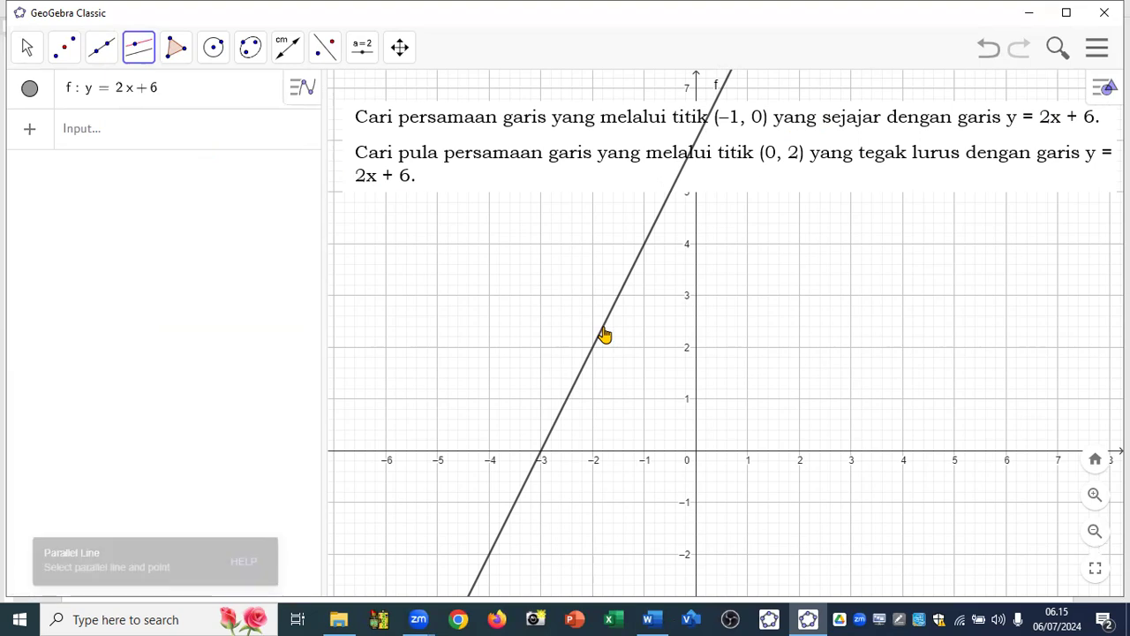
{"action": "left_click", "coordinate": [604, 335]}
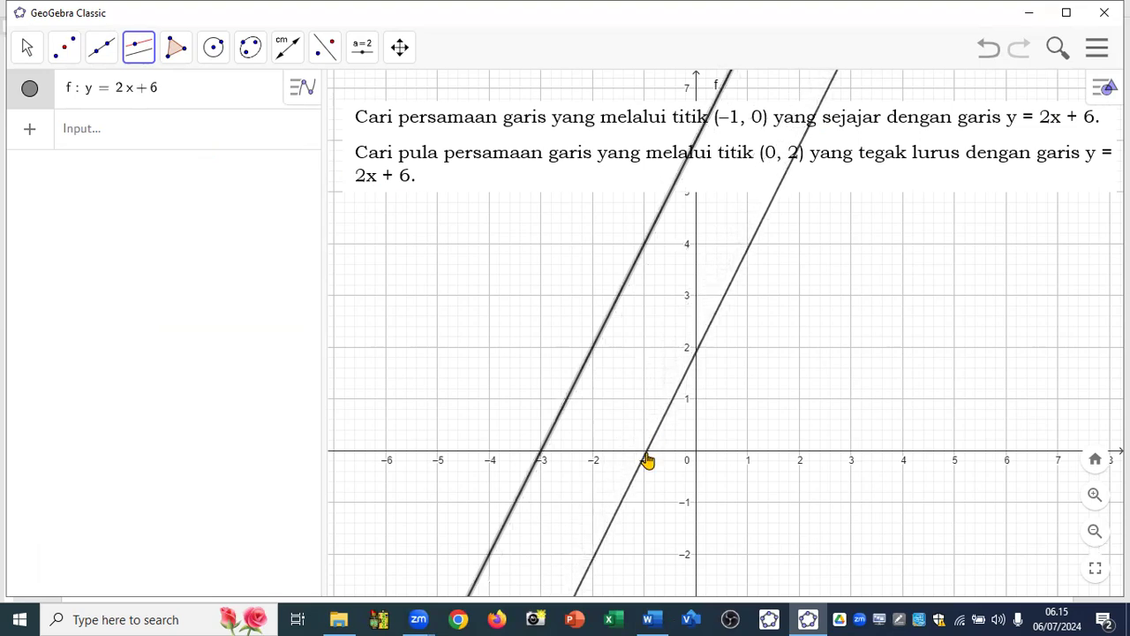
{"action": "left_click", "coordinate": [645, 452]}
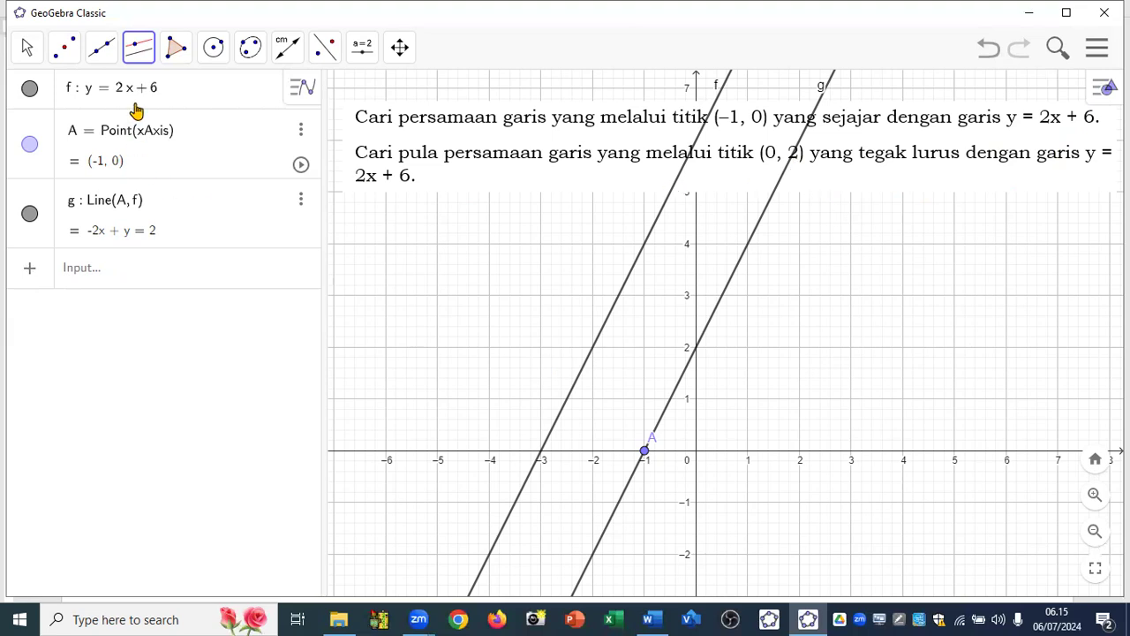
- Construct a line perpendicular to y = 2x + 6 through a new point at (0, 2) on the y-axis
{"action": "left_click", "coordinate": [136, 58]}
{"action": "left_click", "coordinate": [187, 97]}
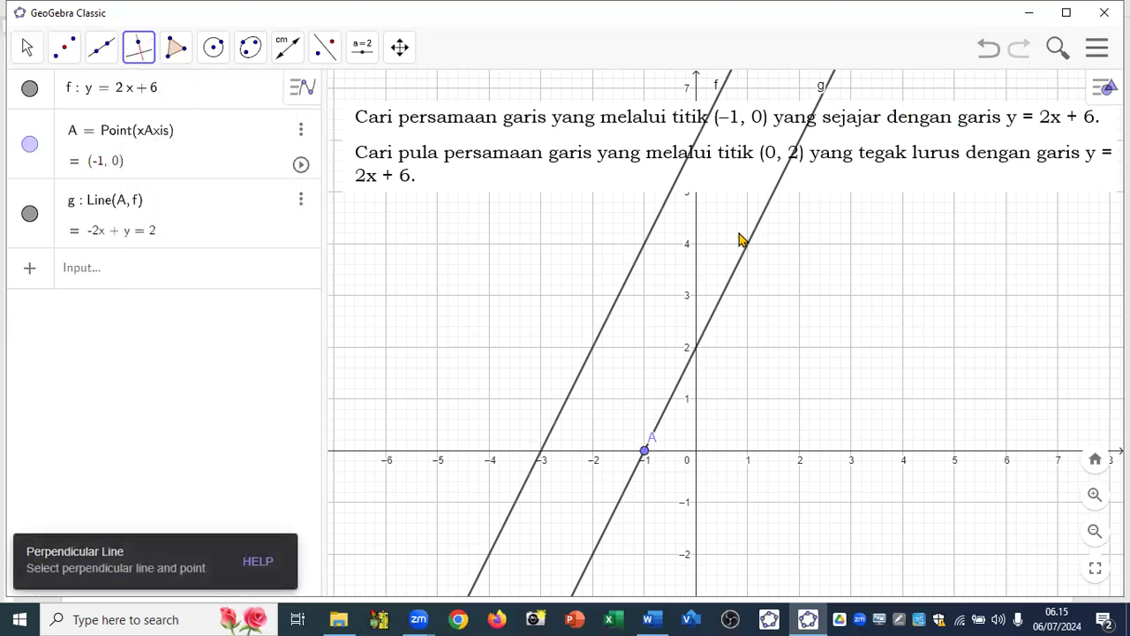
{"action": "left_click", "coordinate": [619, 303]}
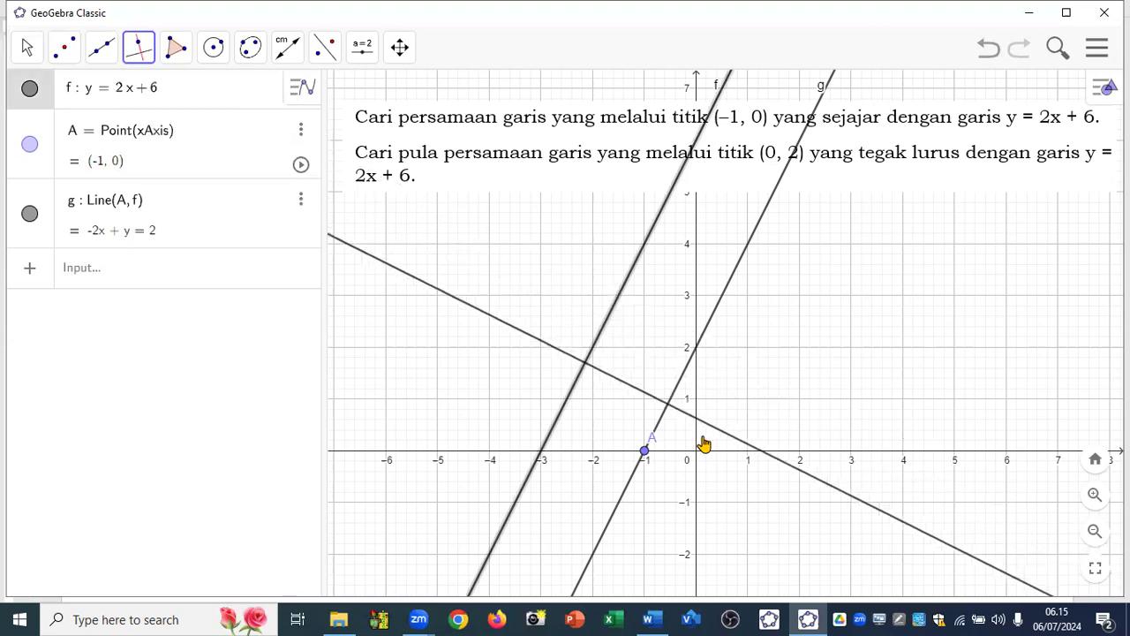
{"action": "left_click", "coordinate": [693, 350]}
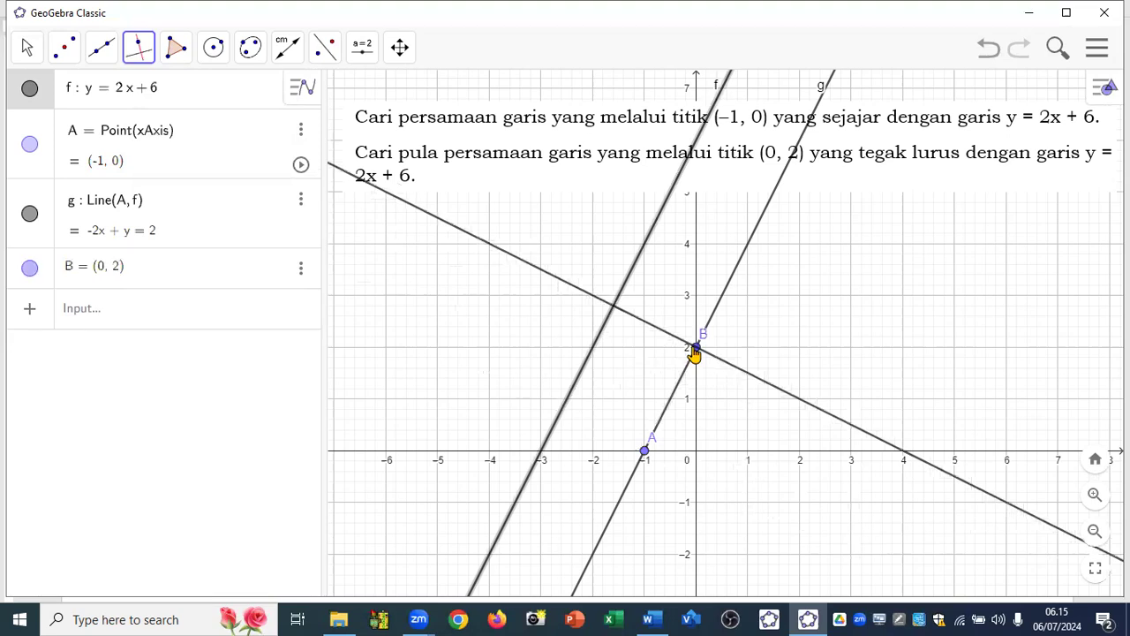